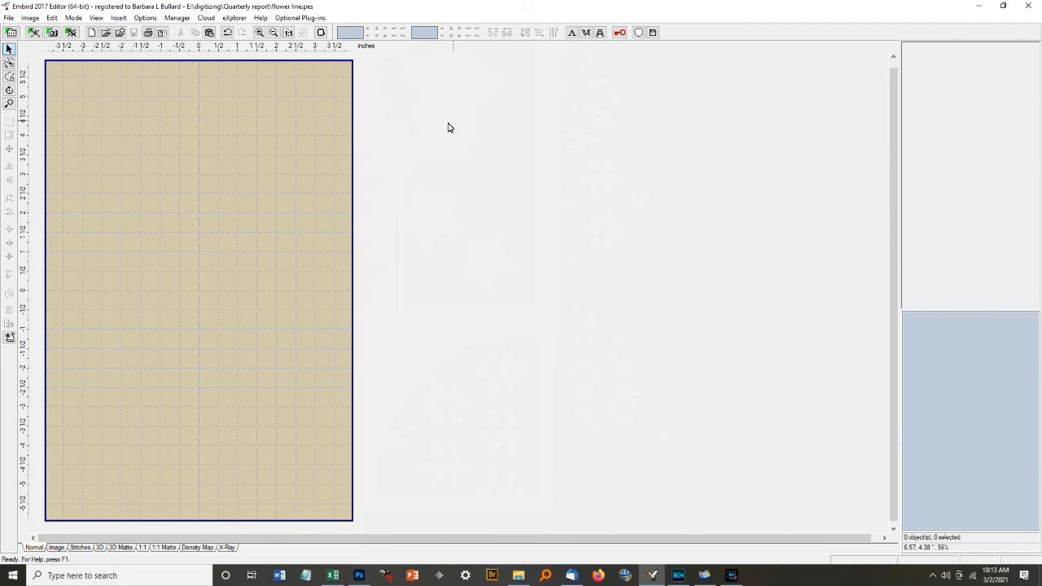
# Open the design file line template 2.VP3 from the Quarterly report folder.
pyautogui.click(105, 35)
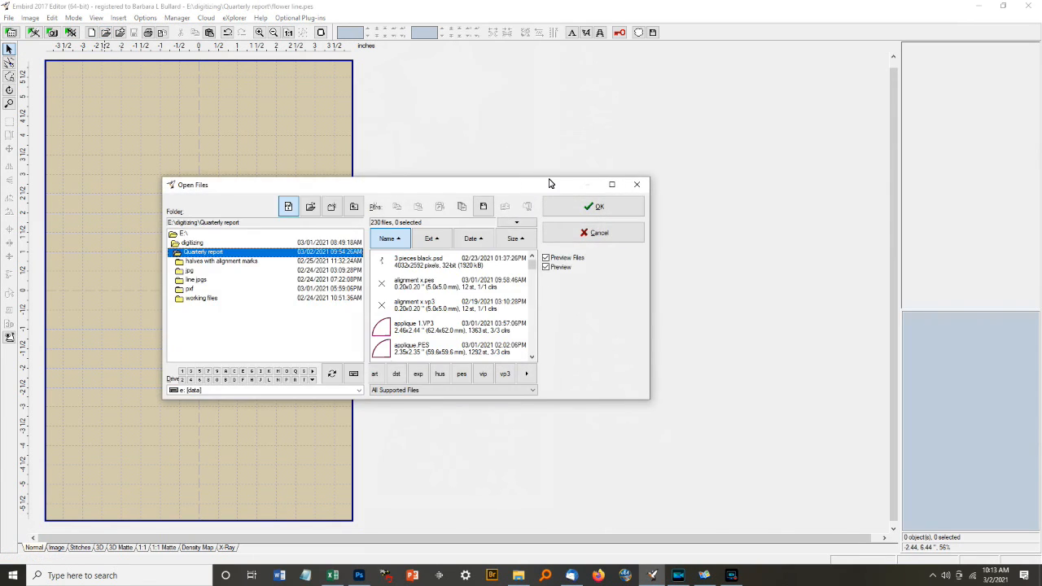
pyautogui.moveTo(517, 190); pyautogui.dragTo(710, 97)
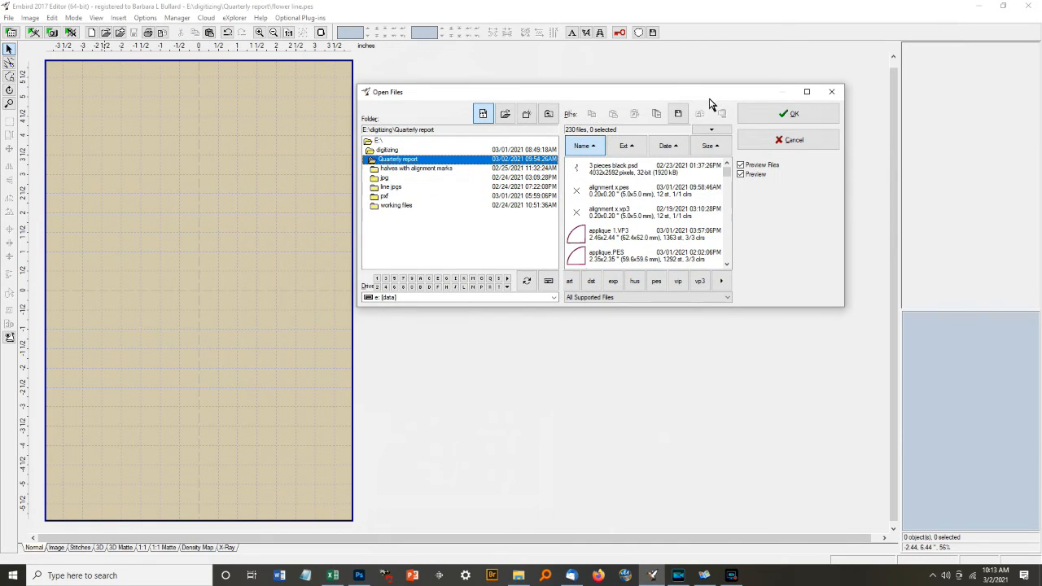
pyautogui.moveTo(728, 173); pyautogui.dragTo(728, 239)
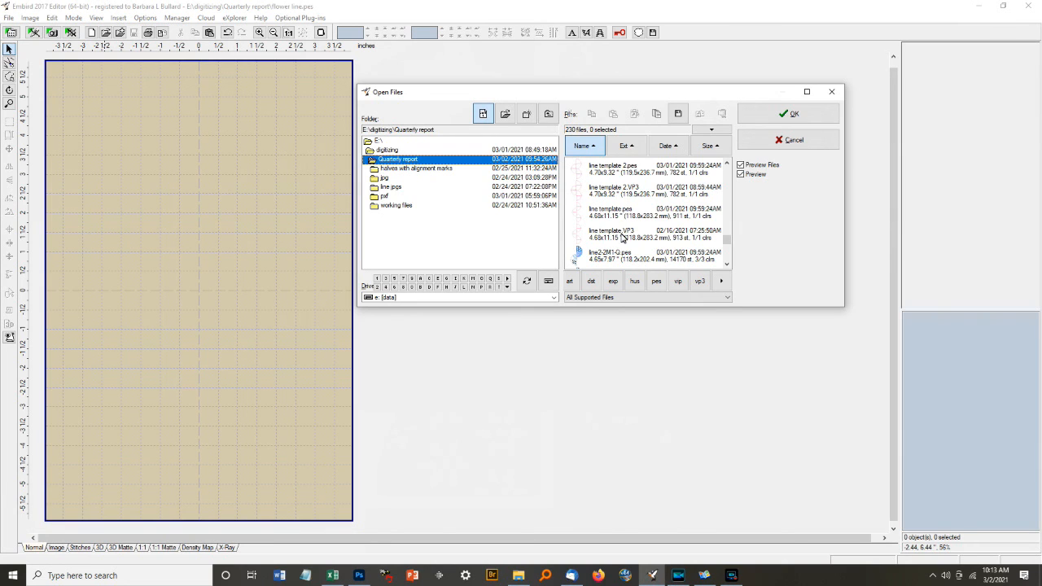
pyautogui.click(620, 198)
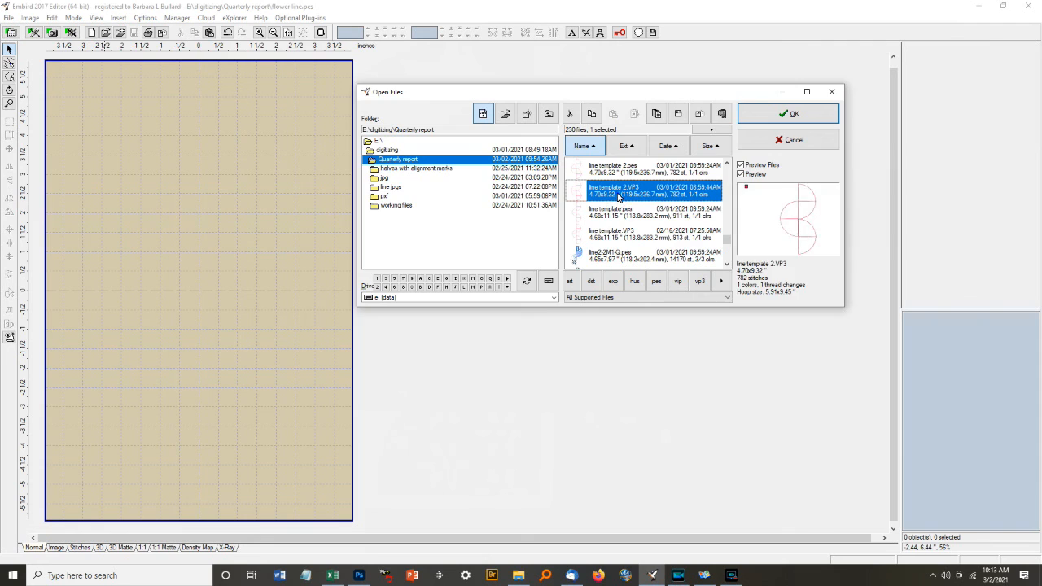
pyautogui.doubleClick(619, 197)
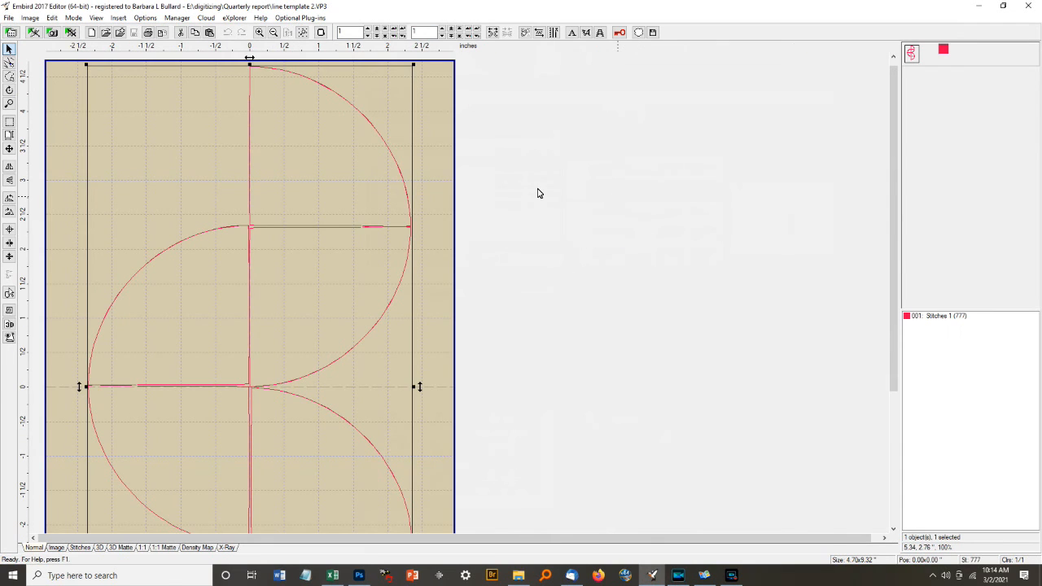
# Merge the flower-patterned quarter design F-qt1-Q.pes from the Quarterly report folder into the template.
pyautogui.click(11, 105)
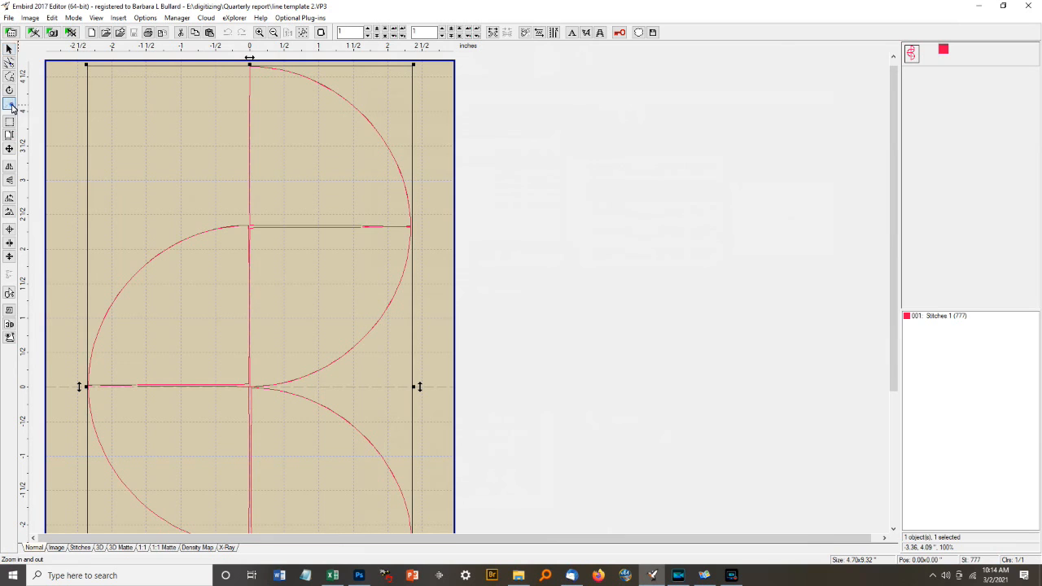
pyautogui.rightClick(509, 153)
pyautogui.rightClick(395, 136)
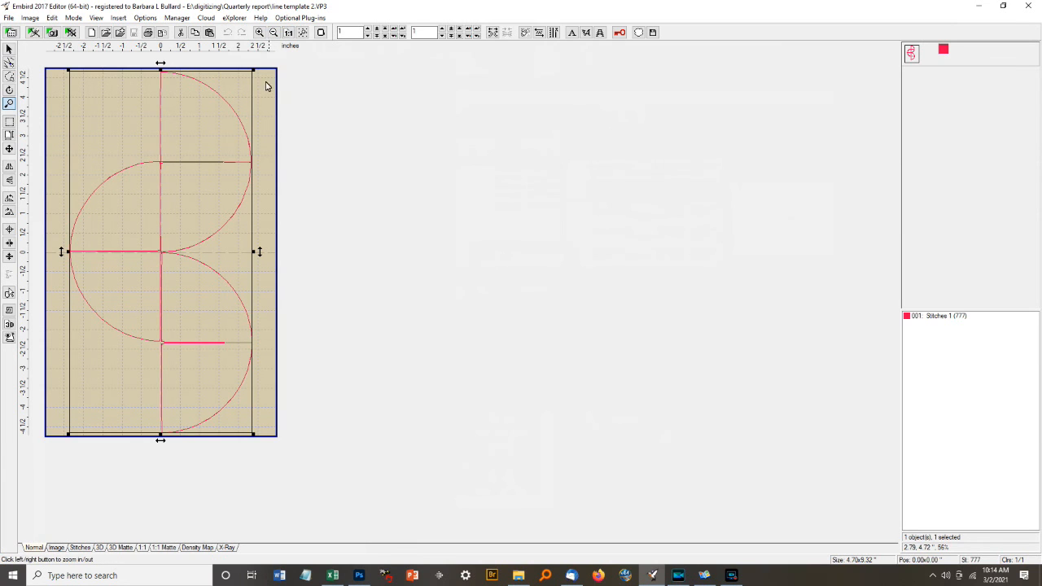
pyautogui.click(9, 49)
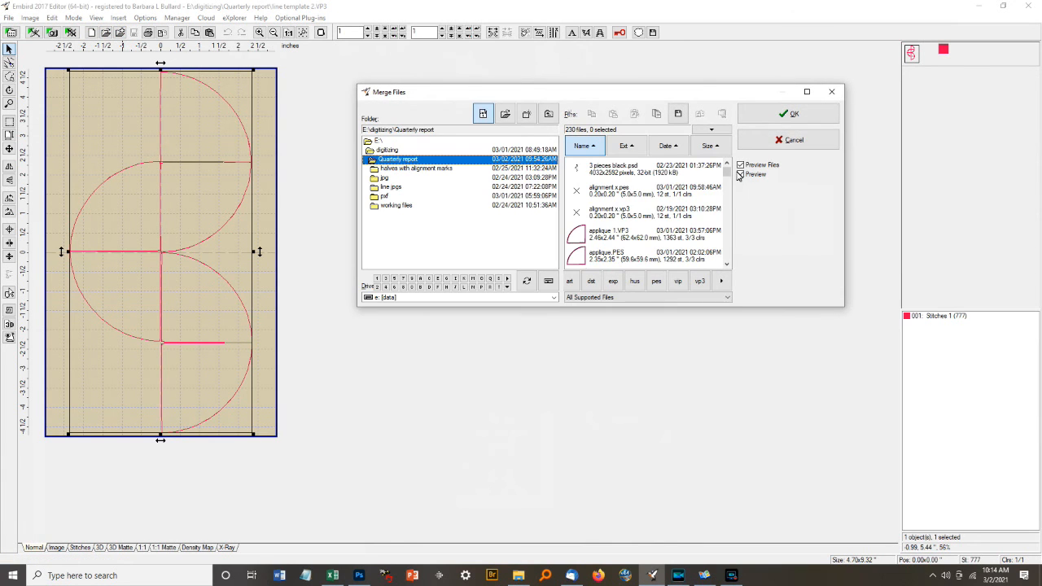
pyautogui.moveTo(727, 170); pyautogui.dragTo(734, 202)
pyautogui.scroll(-1, 734, 201)
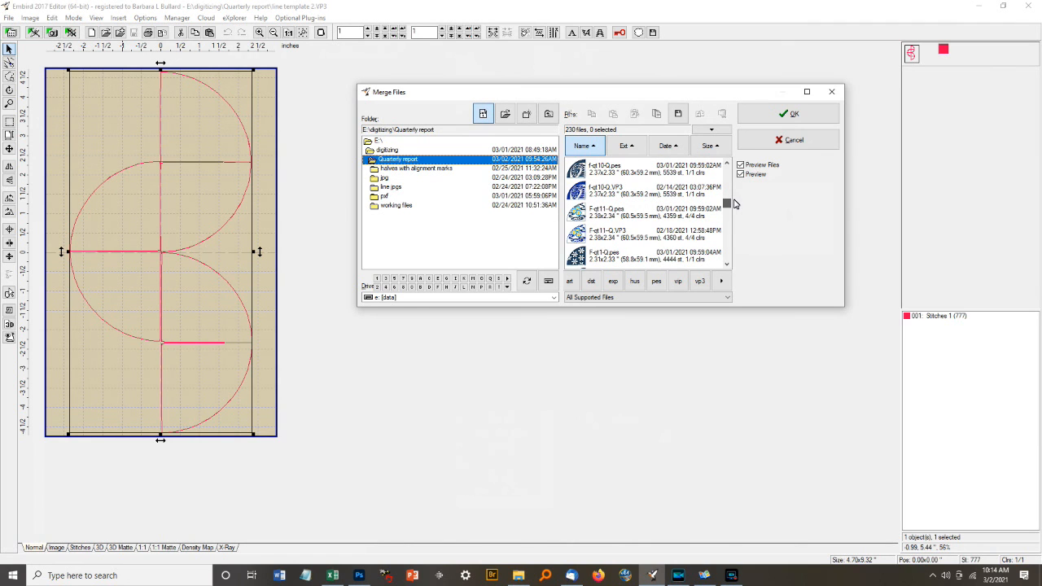
pyautogui.click(616, 258)
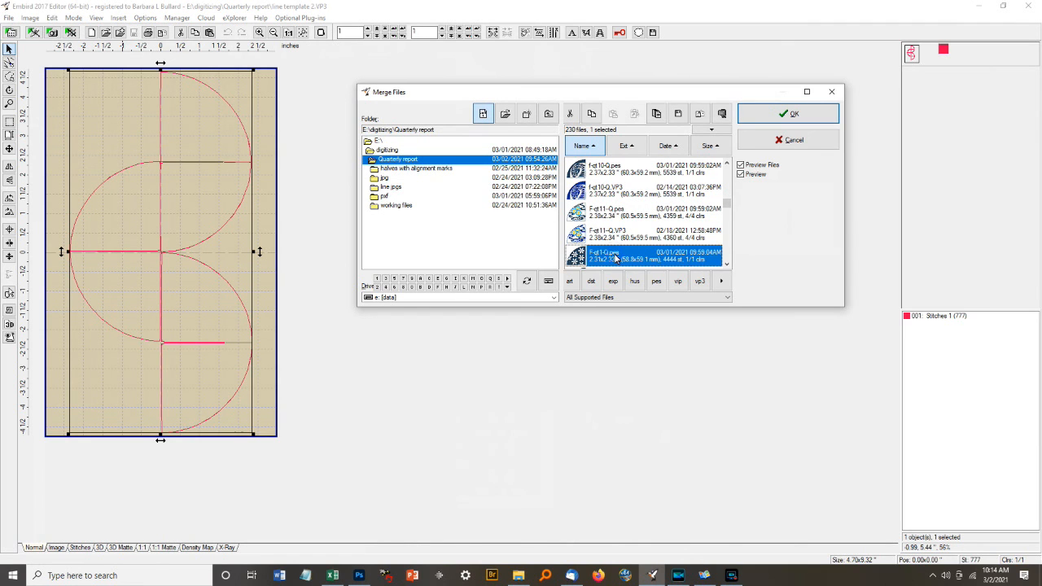
pyautogui.doubleClick(616, 258)
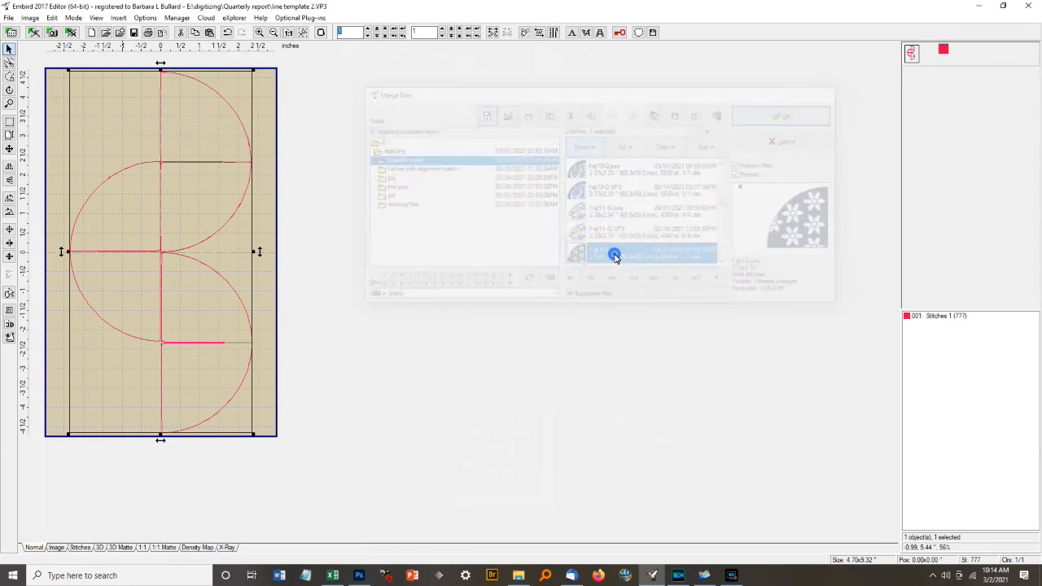
# Mirror the flower quarter horizontally and place it in the template's uppermost quarter circle.
pyautogui.moveTo(176, 265); pyautogui.dragTo(358, 150)
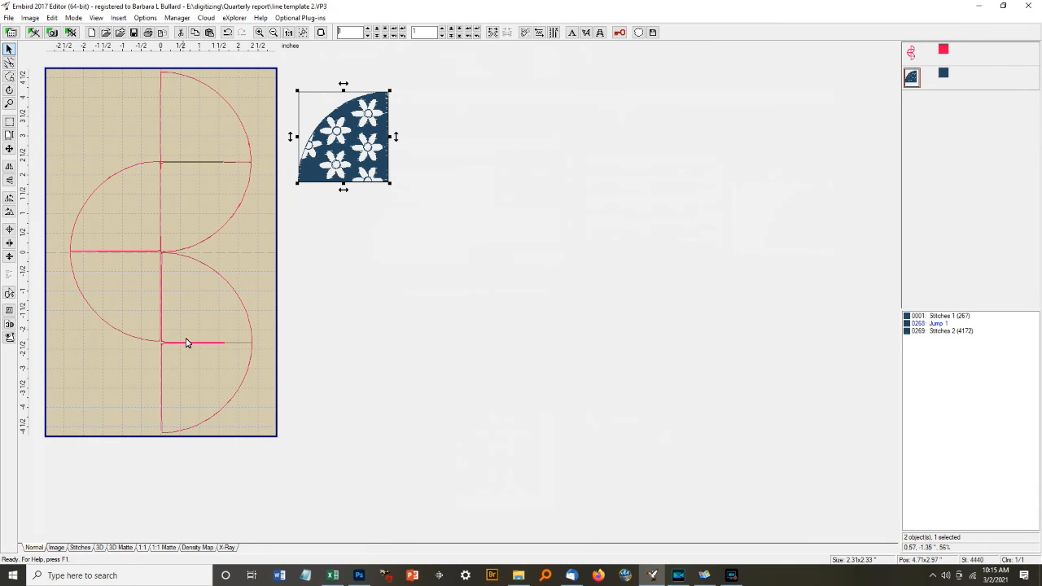
pyautogui.moveTo(308, 178)
pyautogui.mouseDown()
pyautogui.moveTo(231, 230)
pyautogui.moveTo(84, 247)
pyautogui.moveTo(235, 235)
pyautogui.moveTo(302, 195)
pyautogui.mouseUp()
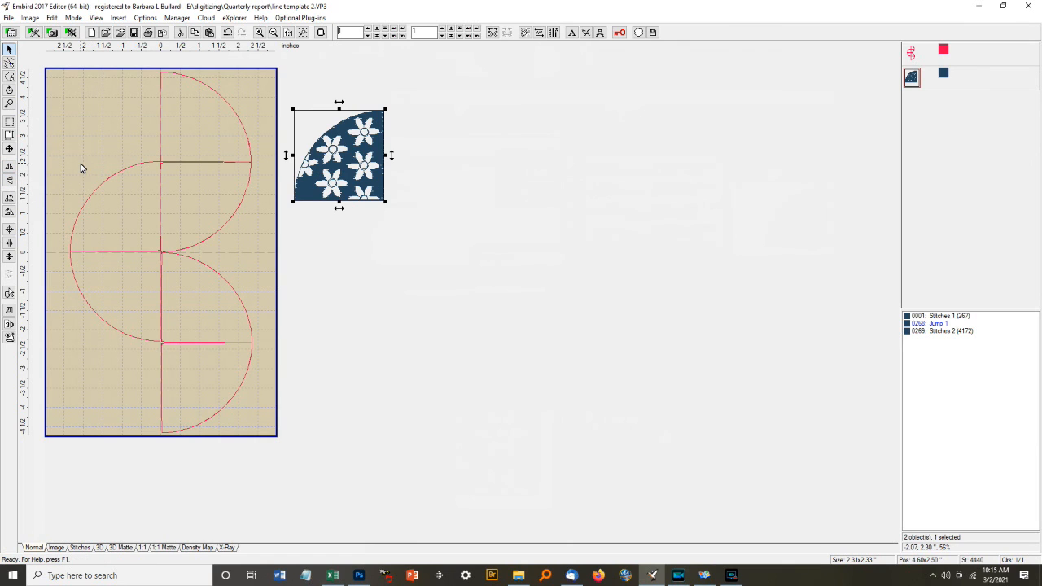
pyautogui.click(9, 167)
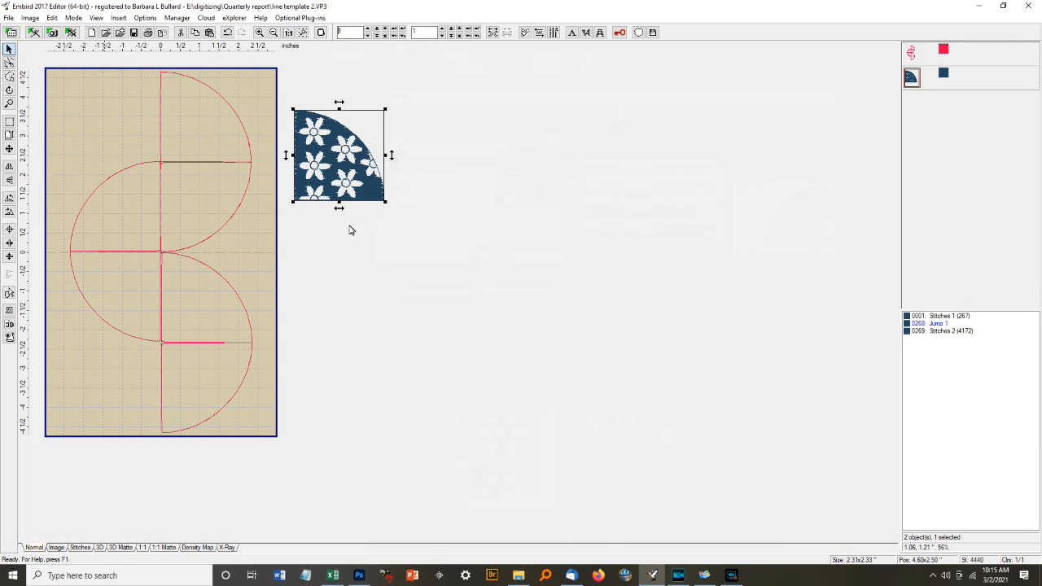
pyautogui.click(372, 135)
pyautogui.moveTo(372, 135); pyautogui.dragTo(239, 99)
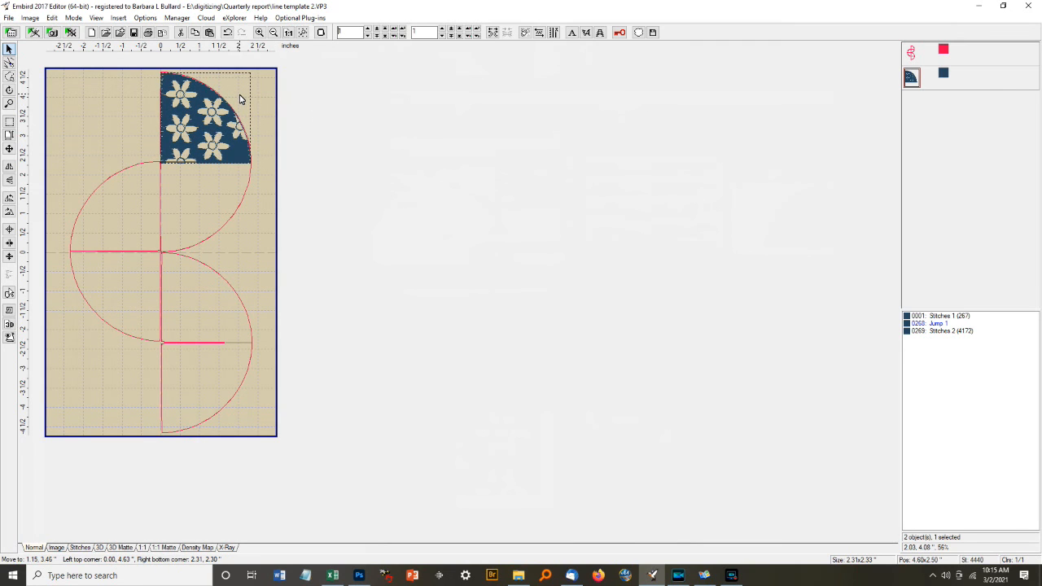
pyautogui.click(51, 18)
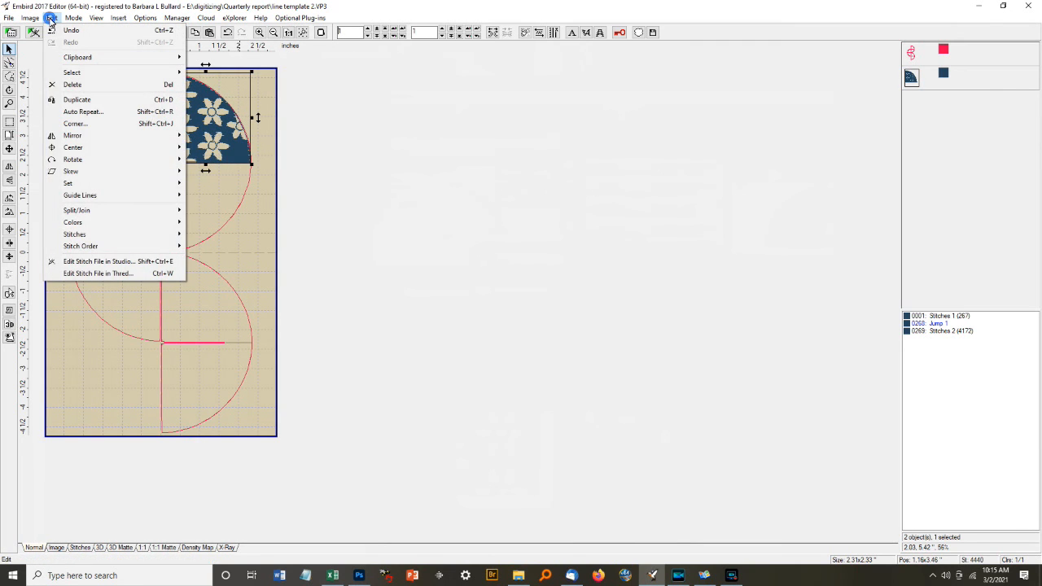
pyautogui.moveTo(75, 138)
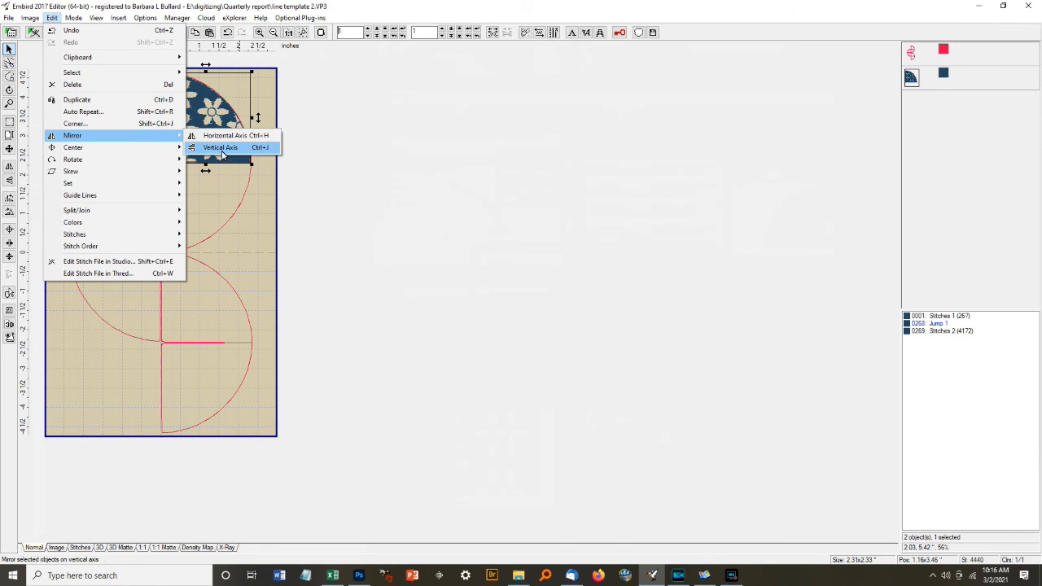
pyautogui.click(221, 155)
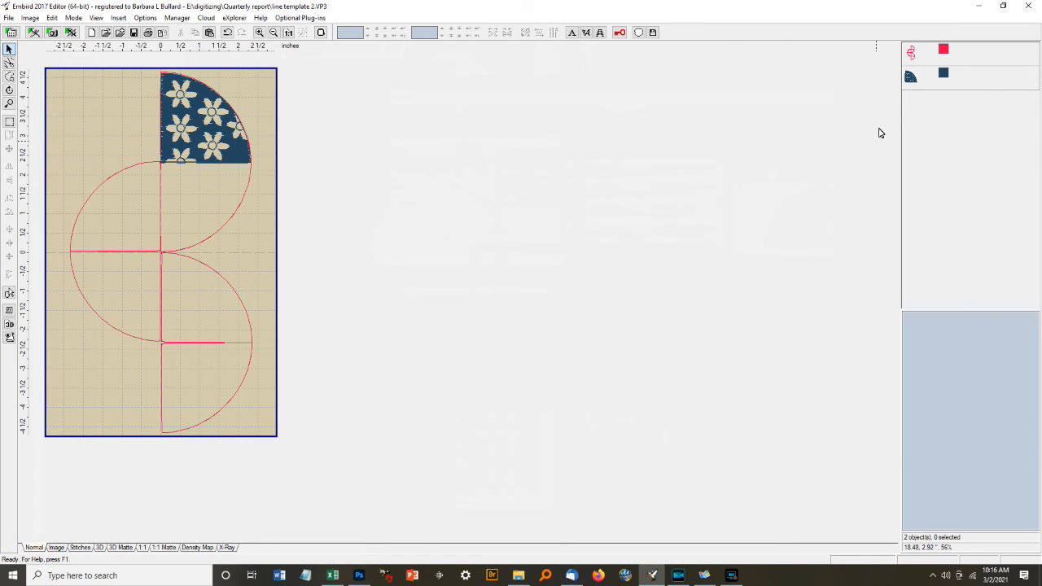
# Copy and paste the flower quarter, and move the copy just outside the hoop beside the second quarter circle.
pyautogui.click(910, 76)
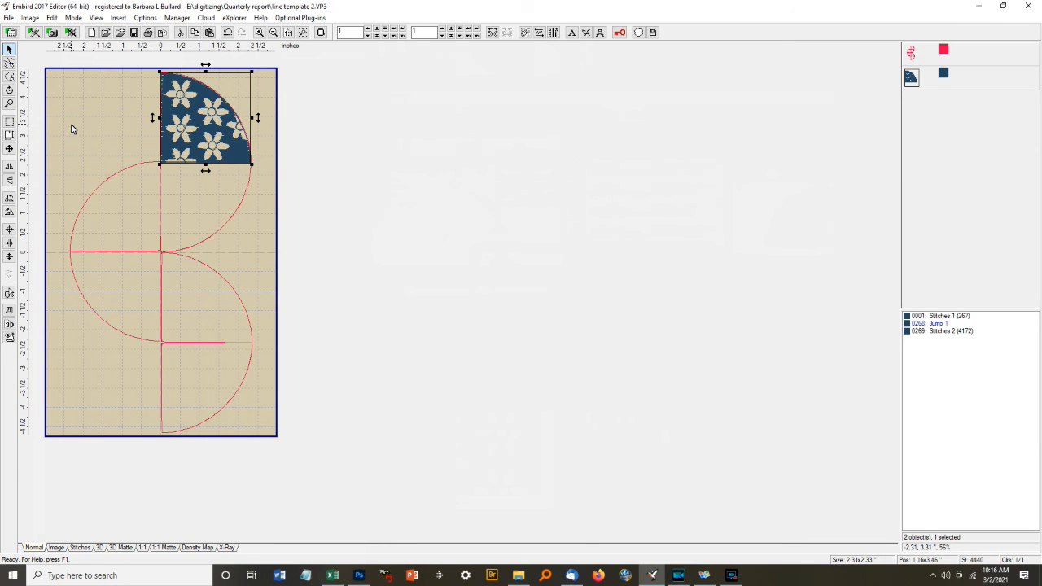
pyautogui.click(50, 18)
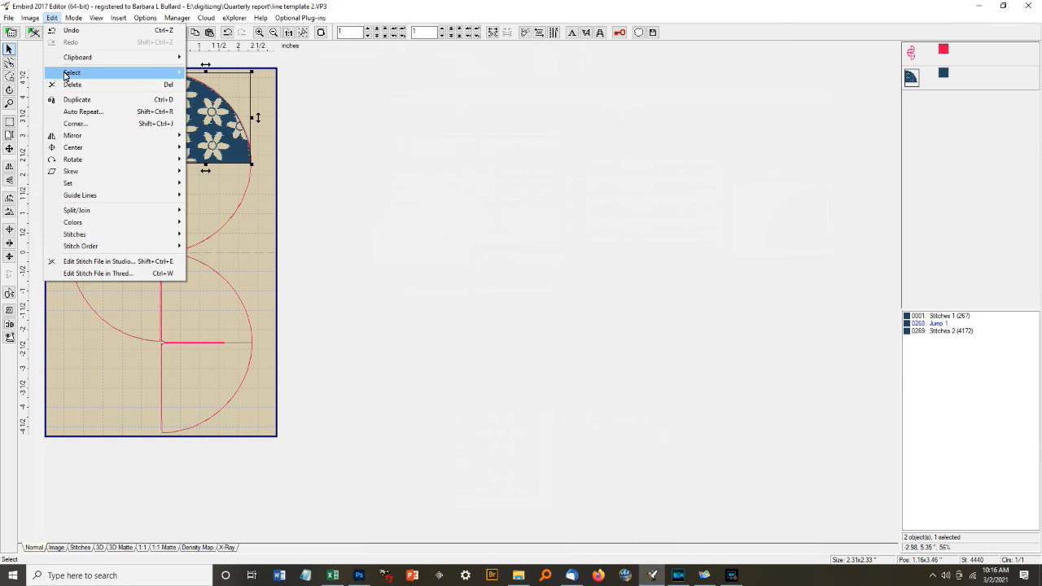
pyautogui.moveTo(68, 62)
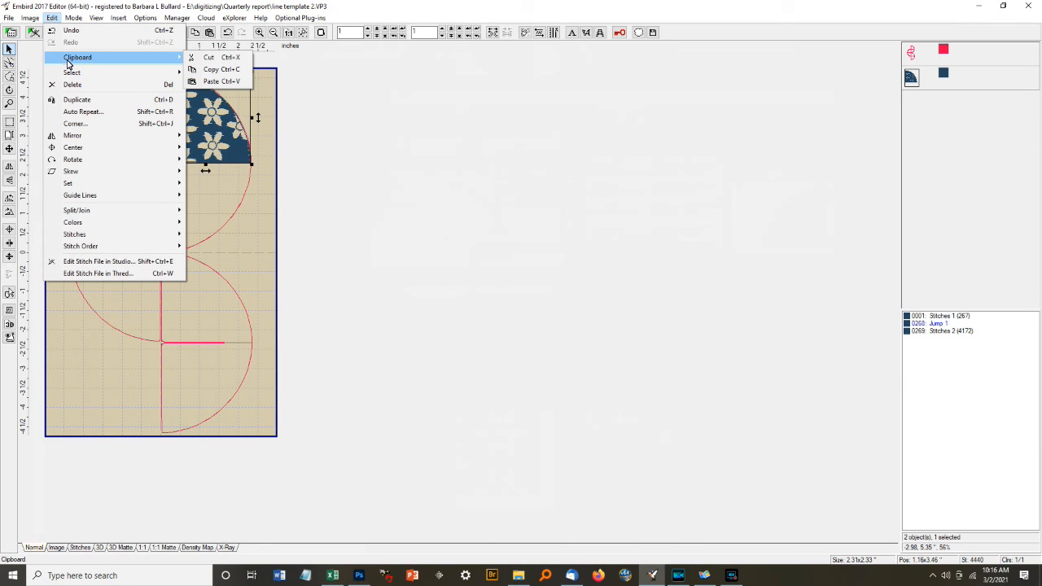
pyautogui.click(212, 69)
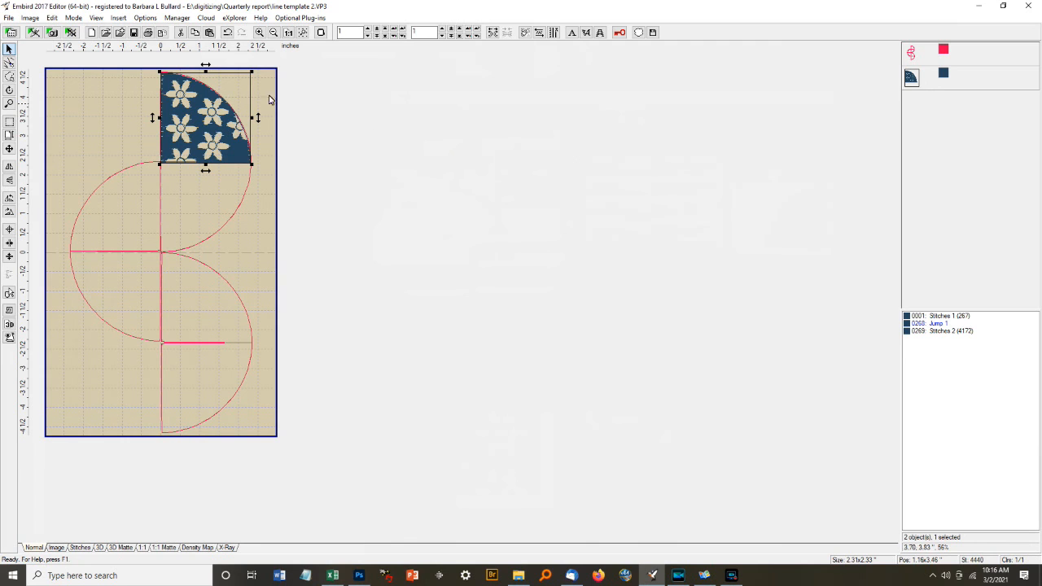
pyautogui.click(52, 18)
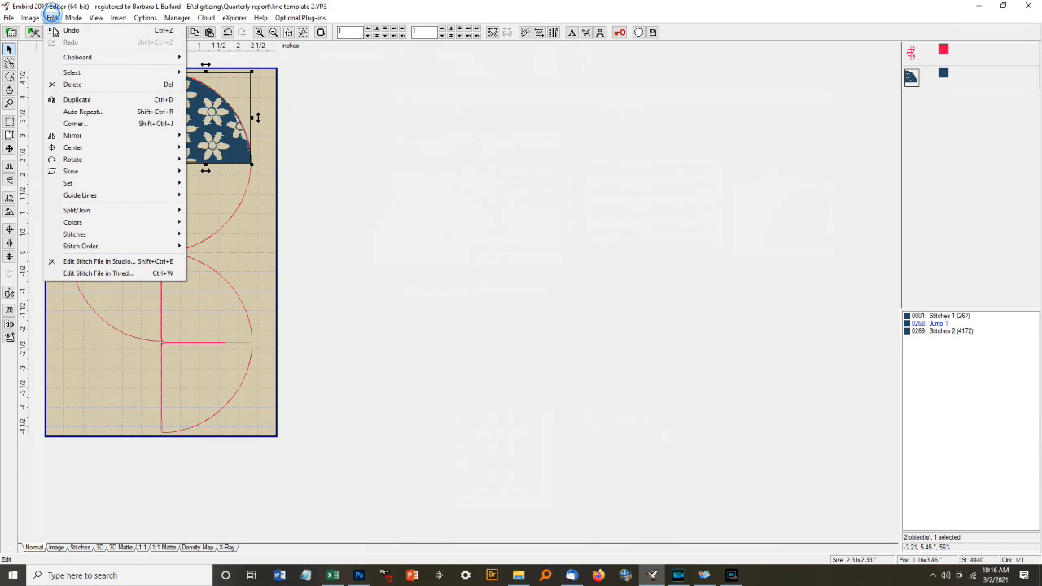
pyautogui.moveTo(70, 60)
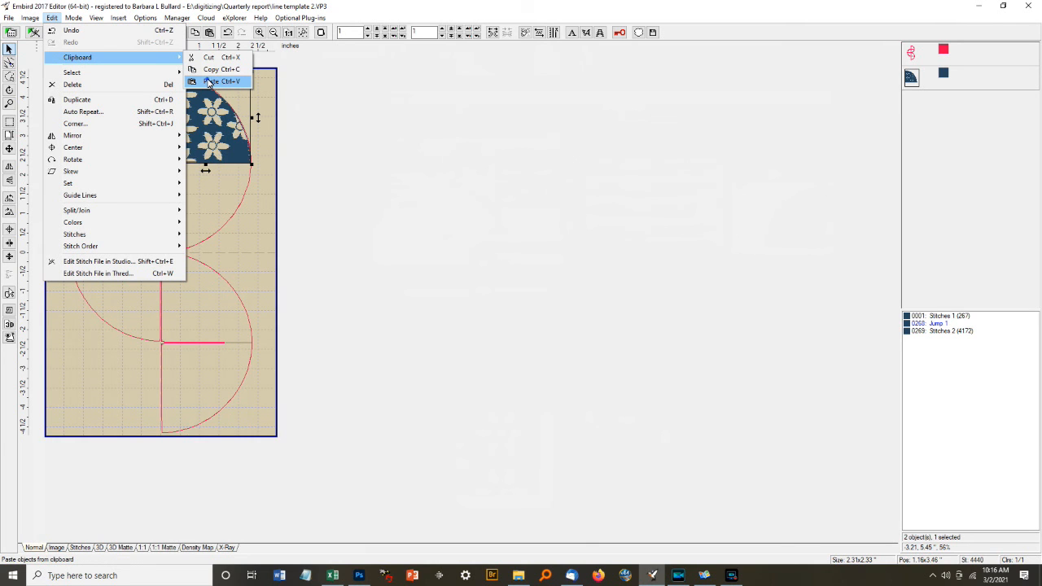
pyautogui.click(209, 82)
pyautogui.moveTo(269, 117); pyautogui.dragTo(348, 144)
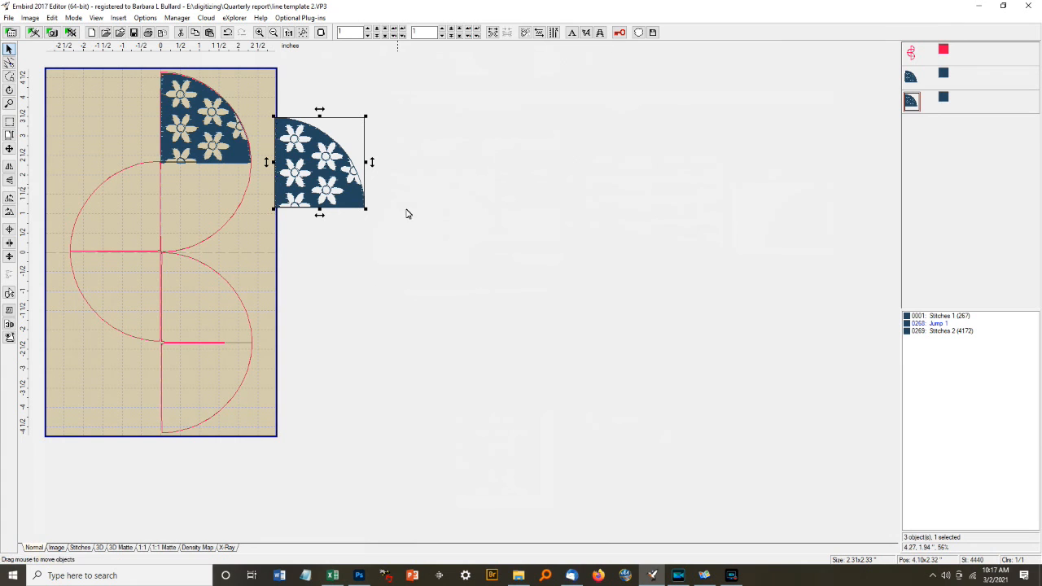
pyautogui.moveTo(344, 155); pyautogui.dragTo(357, 205)
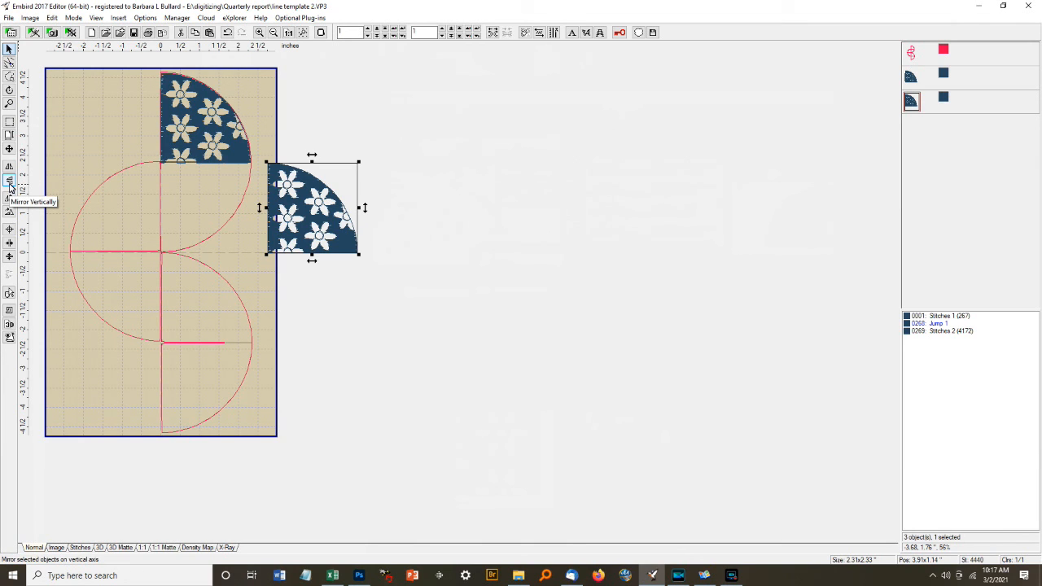
# Mirror the copied quarter on the vertical axis and place it directly below the first to complete the half circle.
pyautogui.click(51, 19)
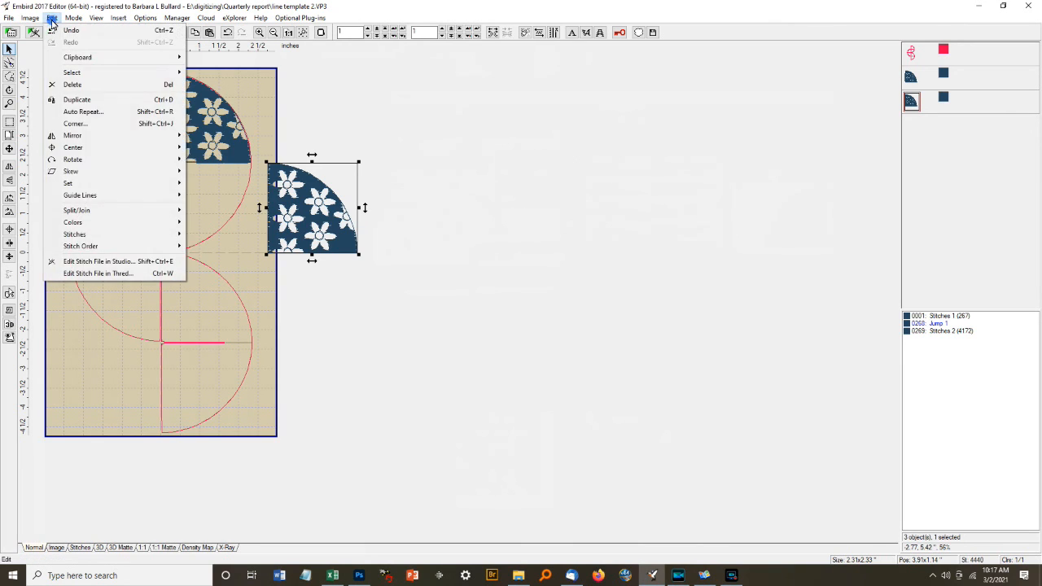
pyautogui.moveTo(83, 138)
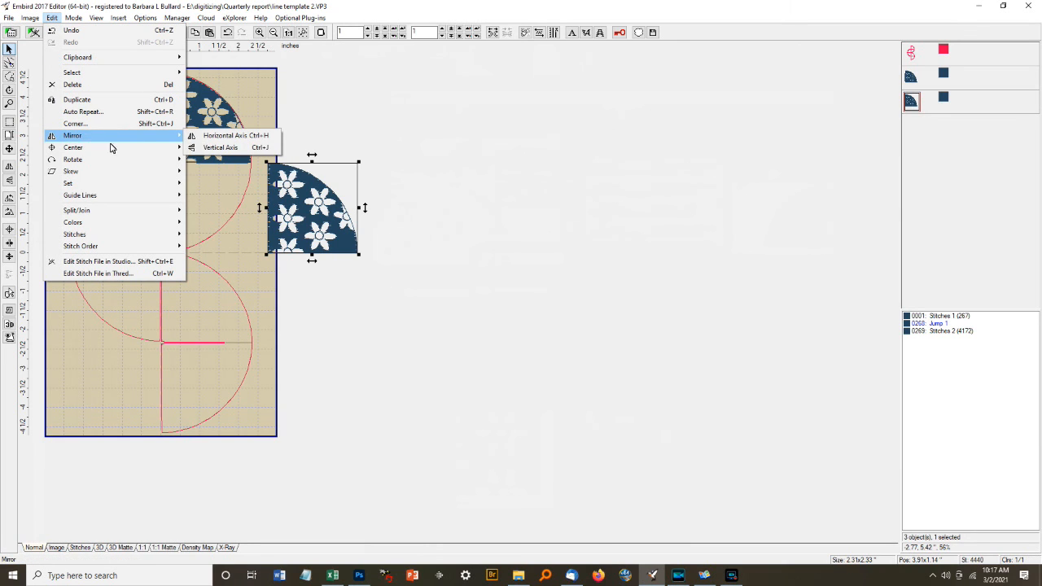
pyautogui.click(218, 148)
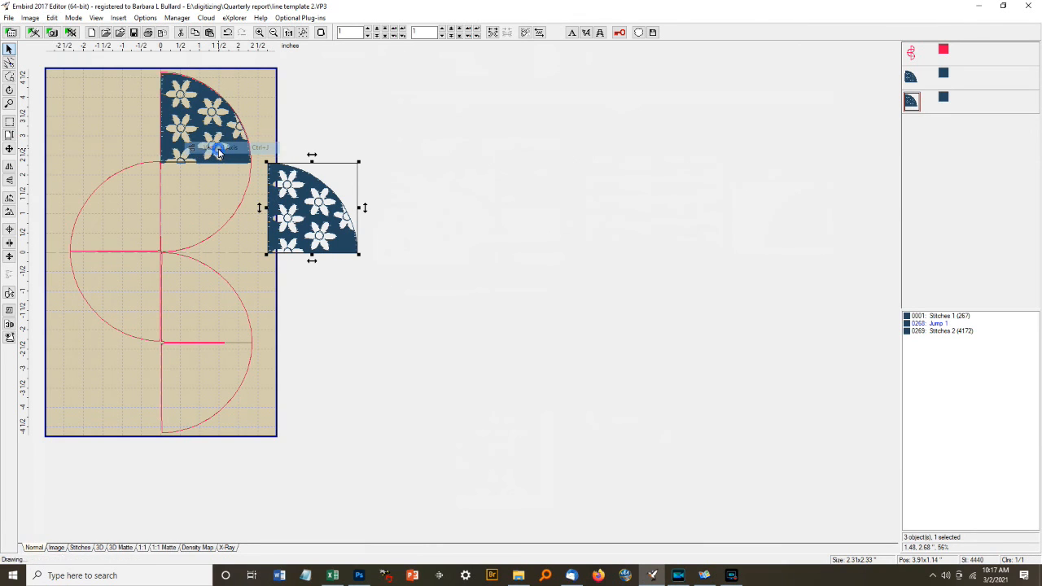
pyautogui.moveTo(342, 251); pyautogui.dragTo(236, 251)
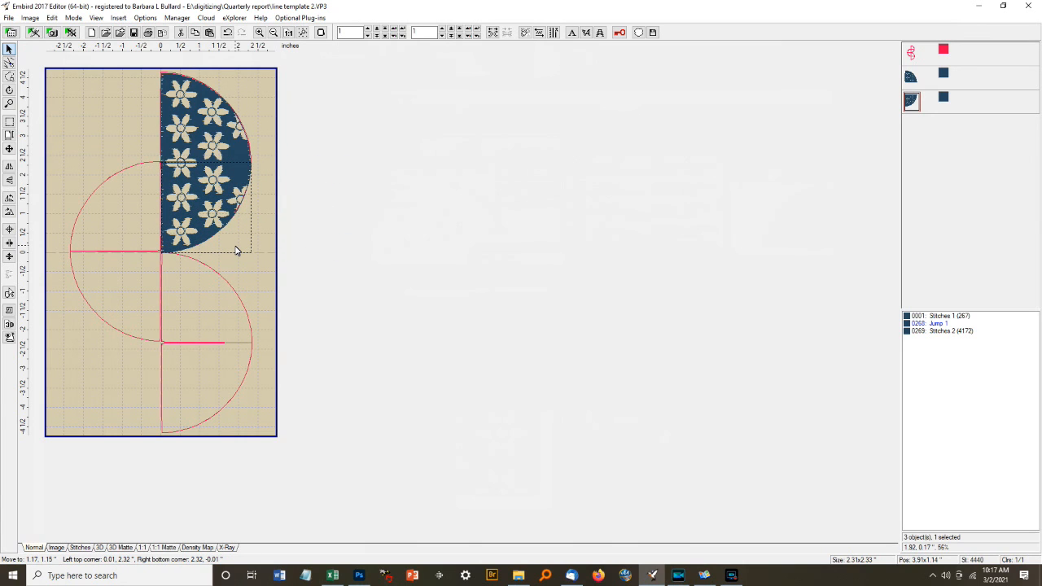
pyautogui.moveTo(236, 251); pyautogui.dragTo(236, 250)
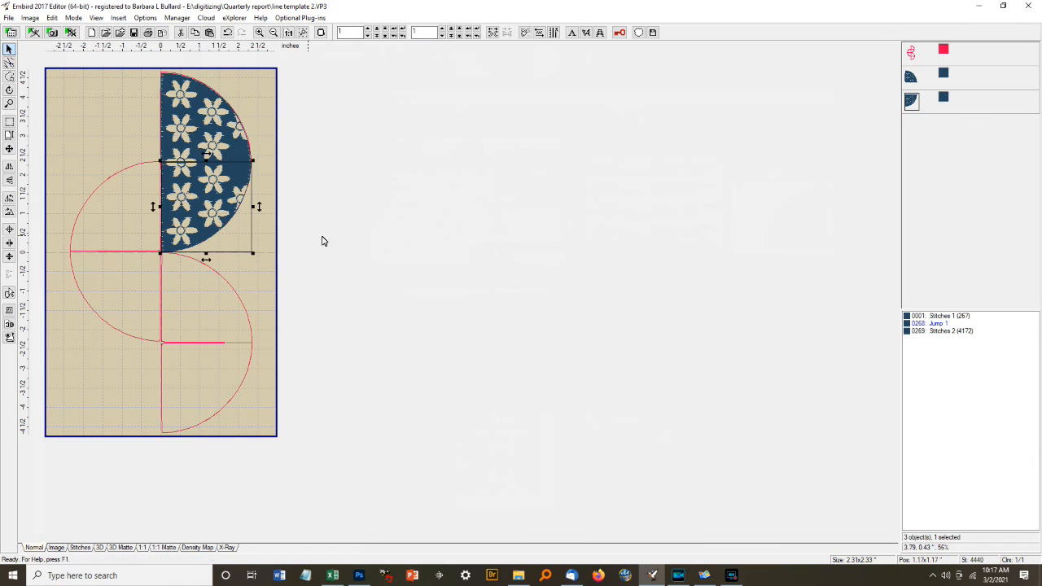
pyautogui.click(331, 239)
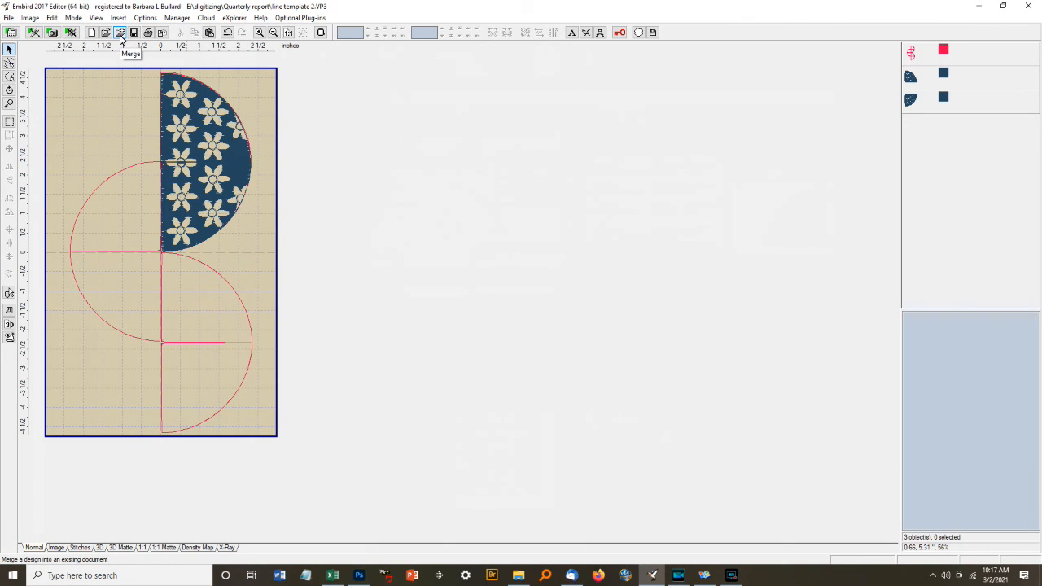
# Merge the red flower quarter qt1_Q.VP3 from the Quarterly report folder and place it in the upper quarter of the template's middle half circle.
pyautogui.click(8, 18)
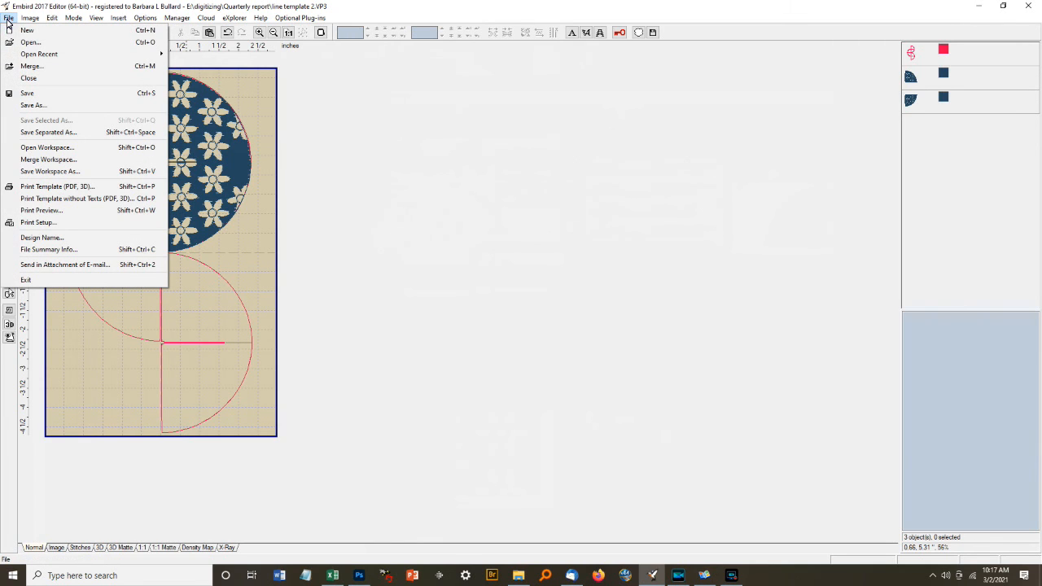
pyautogui.click(29, 68)
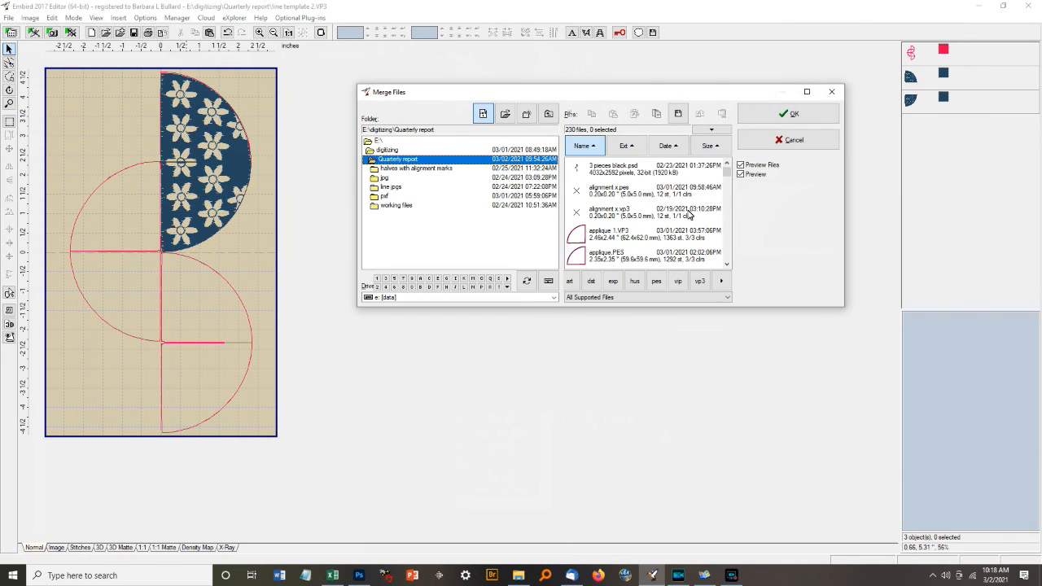
pyautogui.moveTo(728, 171); pyautogui.dragTo(735, 248)
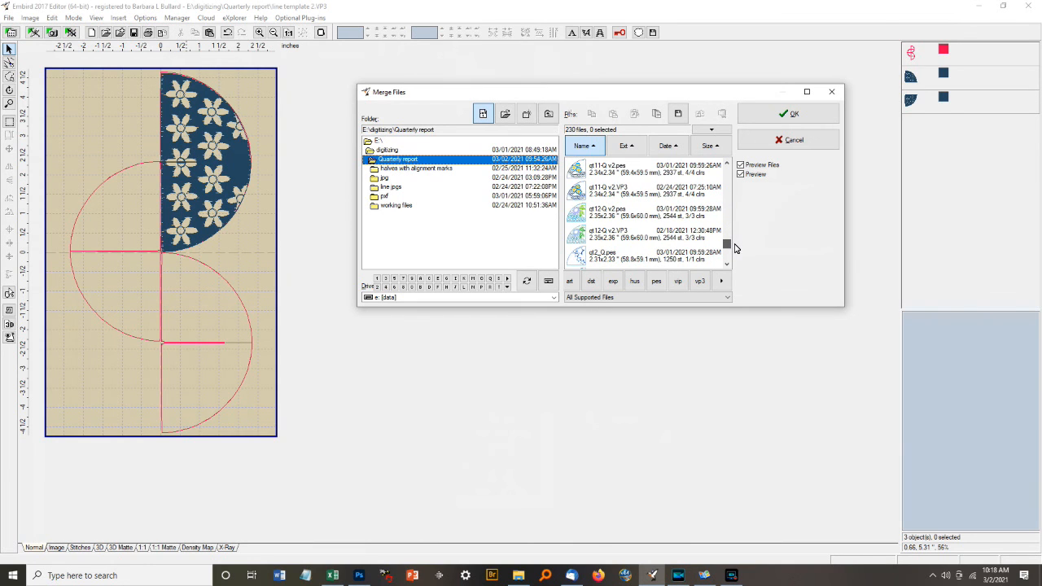
pyautogui.click(726, 165)
pyautogui.click(726, 165)
pyautogui.click(726, 166)
pyautogui.click(727, 165)
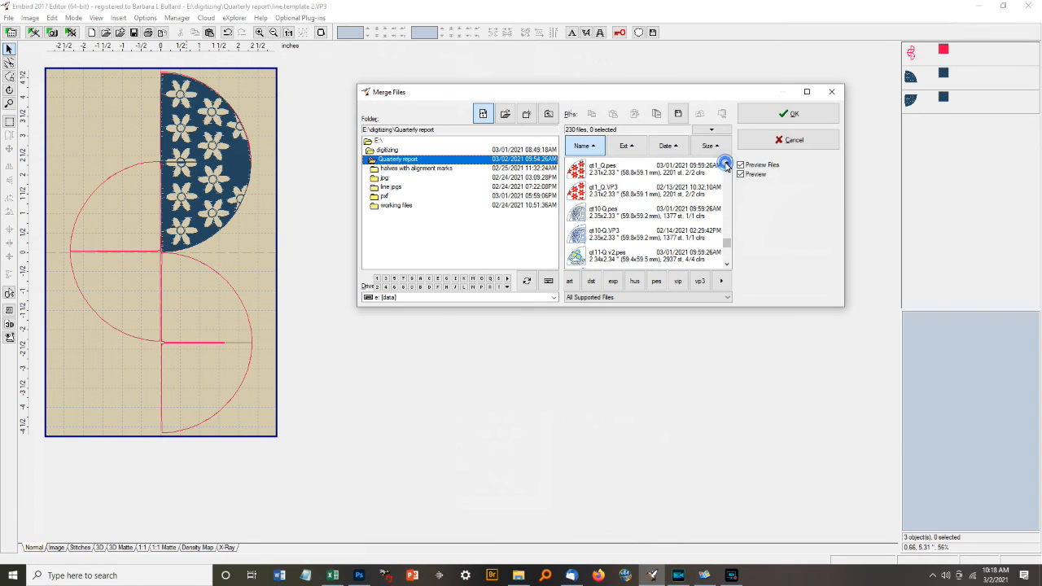
pyautogui.click(599, 194)
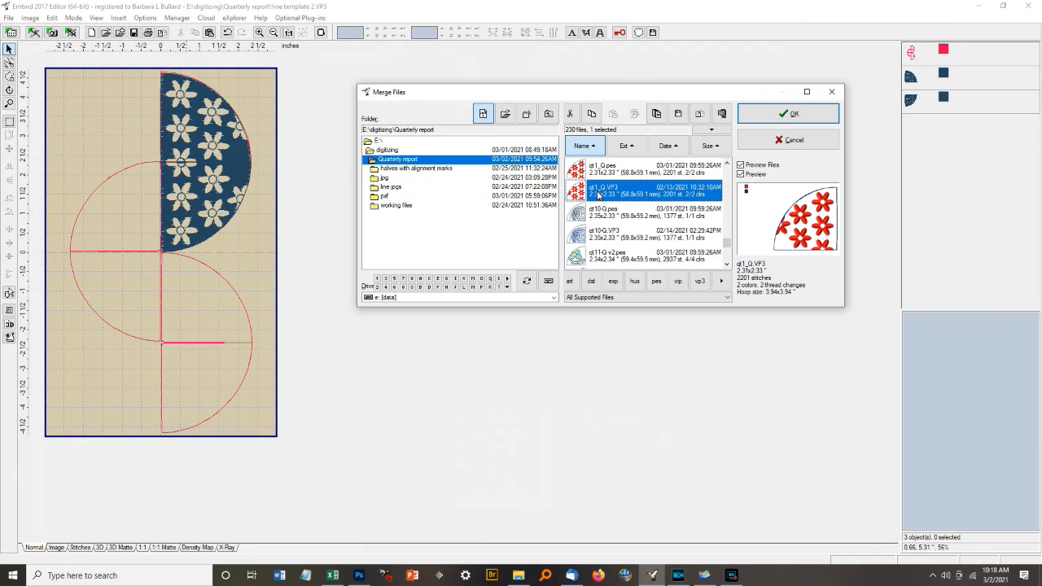
pyautogui.click(788, 114)
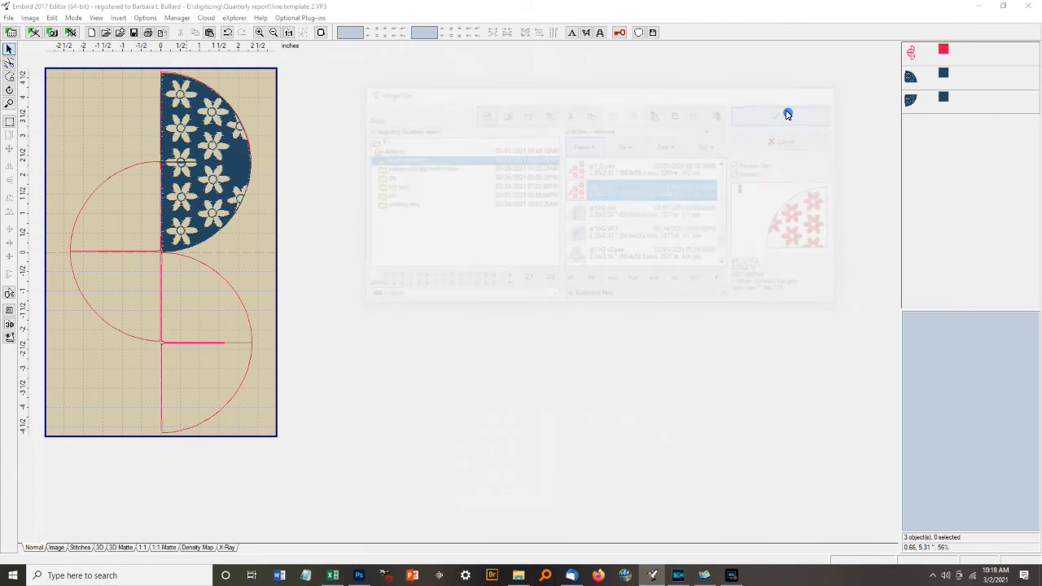
pyautogui.moveTo(133, 285)
pyautogui.mouseDown()
pyautogui.moveTo(117, 283)
pyautogui.moveTo(88, 245)
pyautogui.mouseUp()
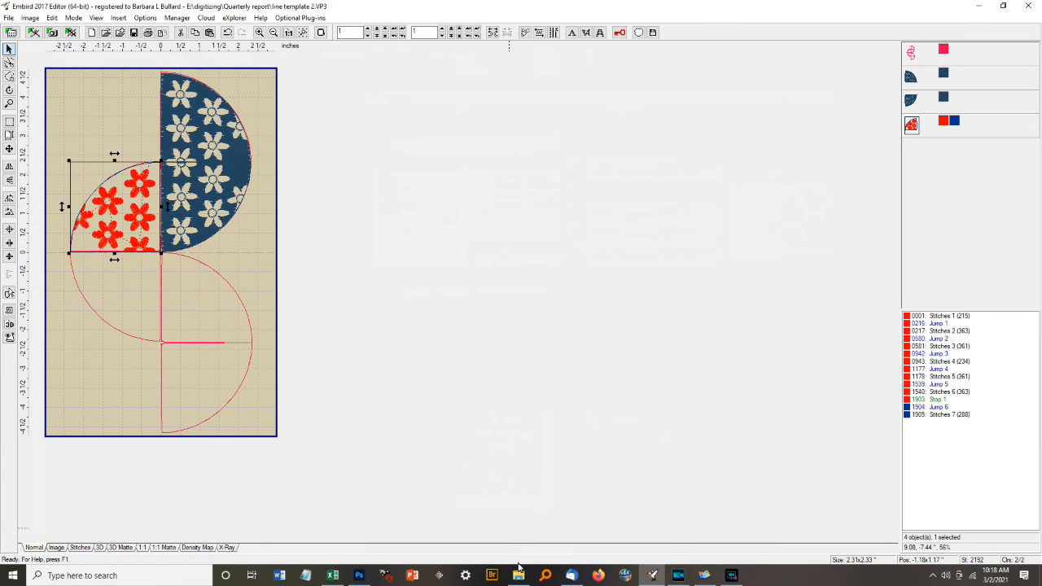
# Duplicate the red flower quarter, mirror the copy vertically, and fit it directly below the original to complete the middle half circle.
pyautogui.moveTo(652, 574)
pyautogui.hotkey('ctrl', 'v')
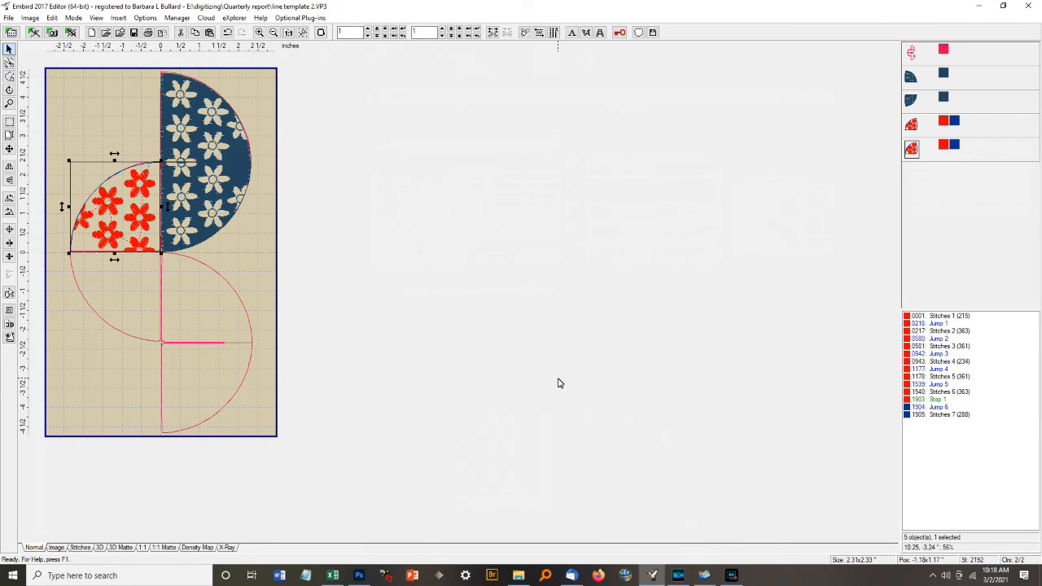
pyautogui.moveTo(90, 174); pyautogui.dragTo(90, 272)
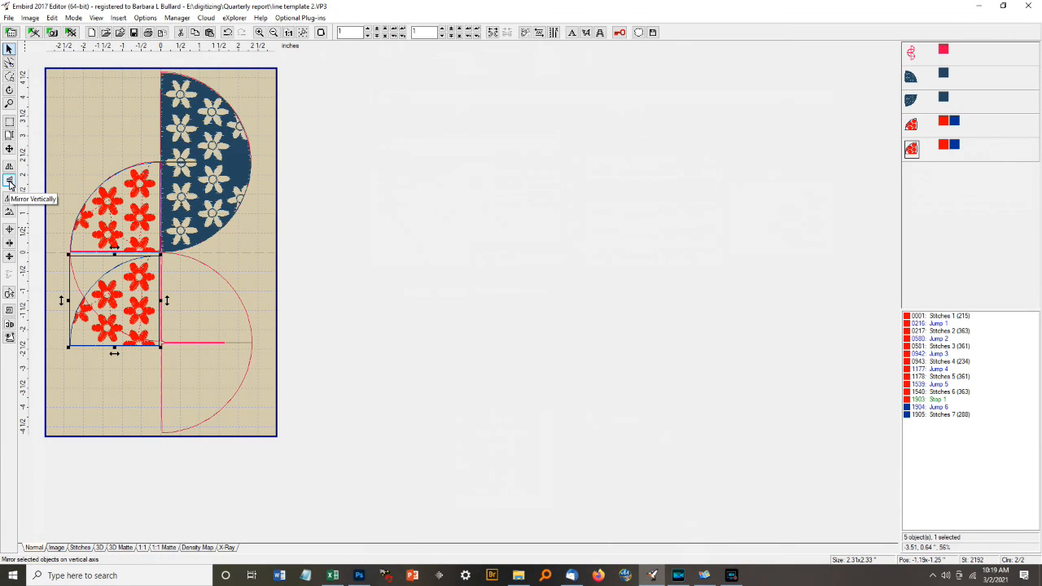
pyautogui.click(10, 181)
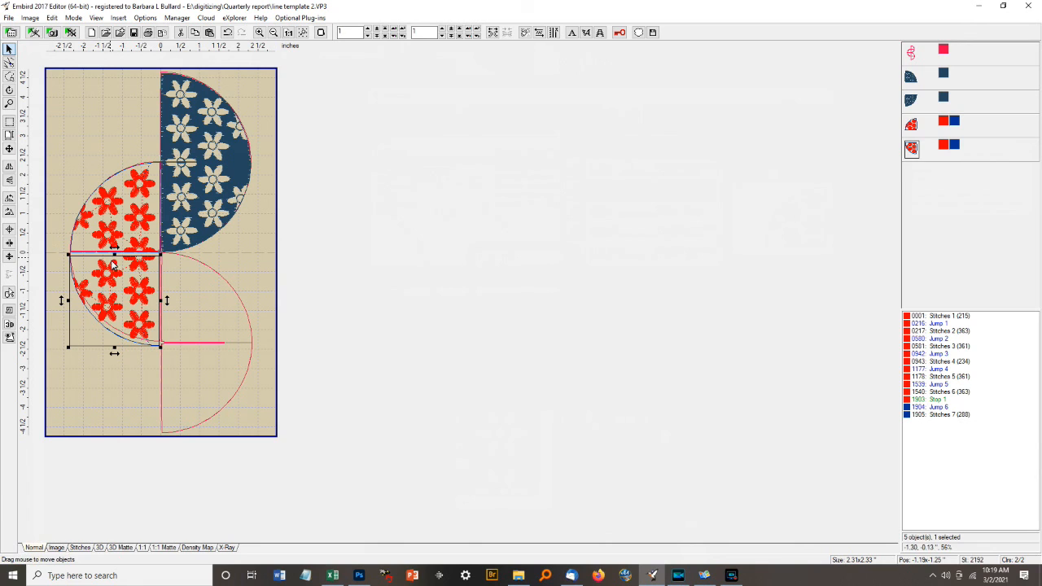
pyautogui.moveTo(84, 273); pyautogui.dragTo(81, 272)
pyautogui.click(349, 184)
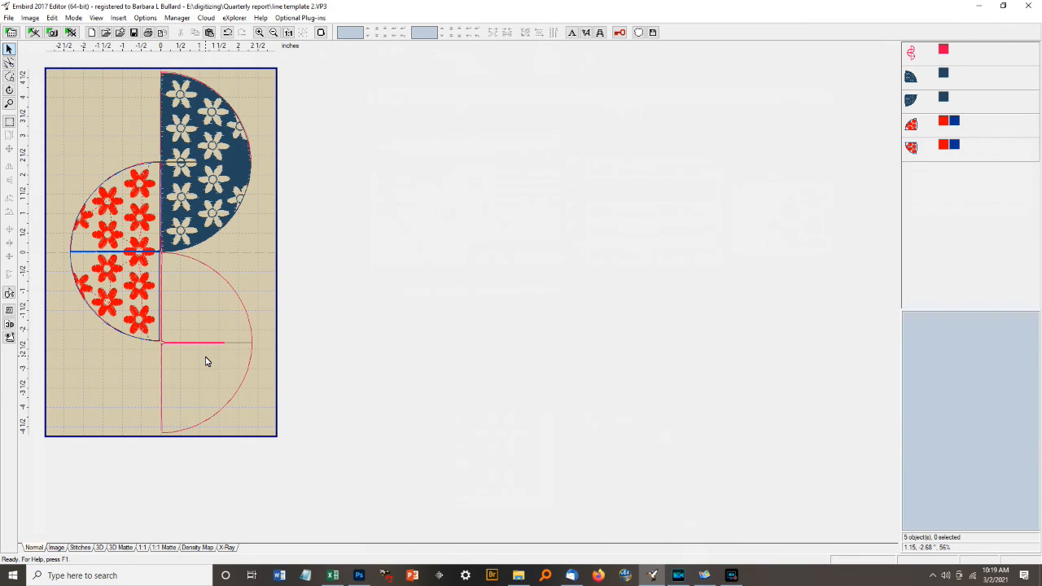
# Copy and paste both blue flower quarters together, and move the pasted pair onto the template's lowest half circle.
pyautogui.click(912, 78)
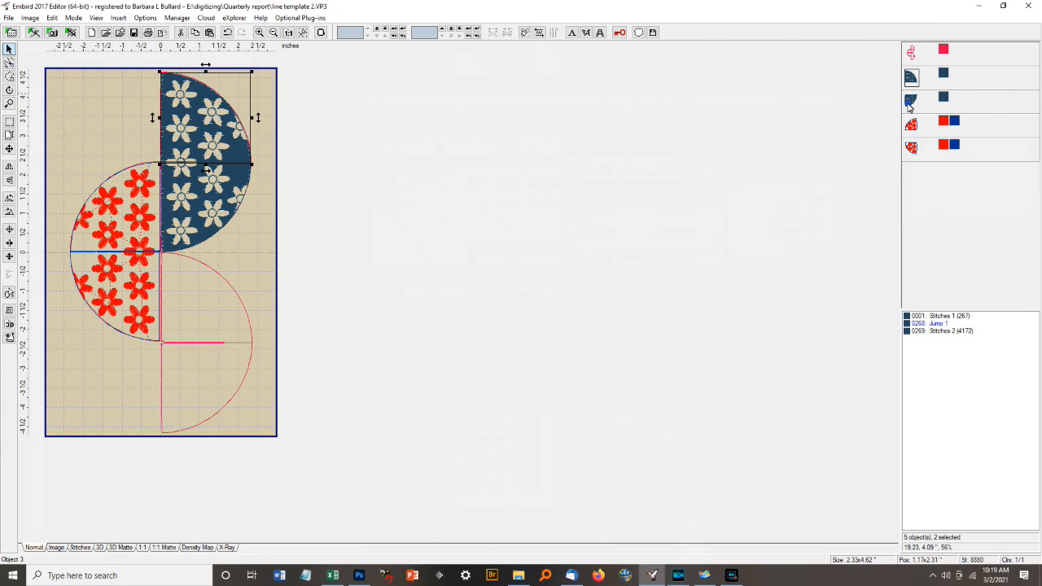
pyautogui.click(909, 106)
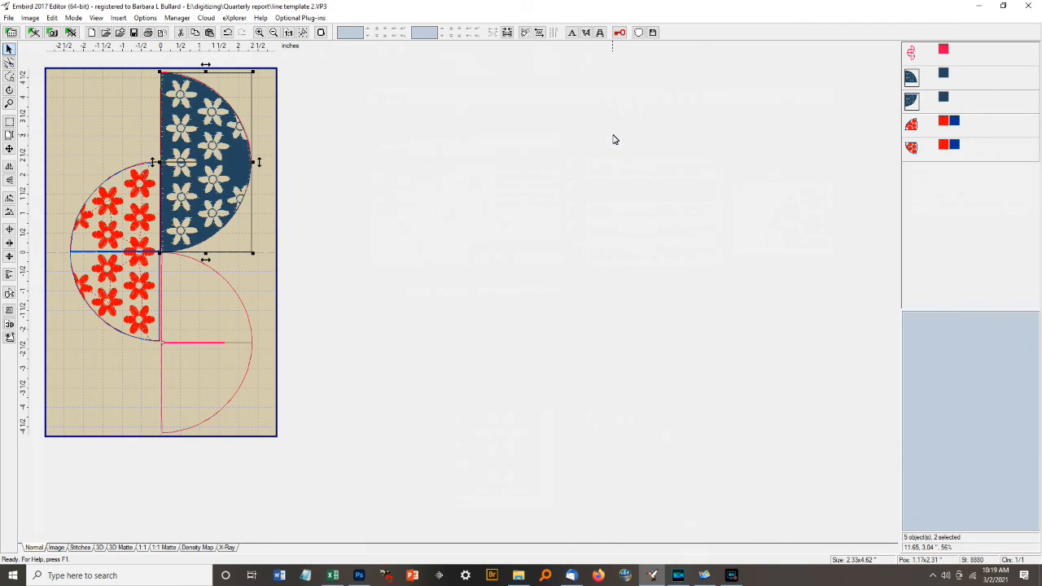
pyautogui.click(52, 18)
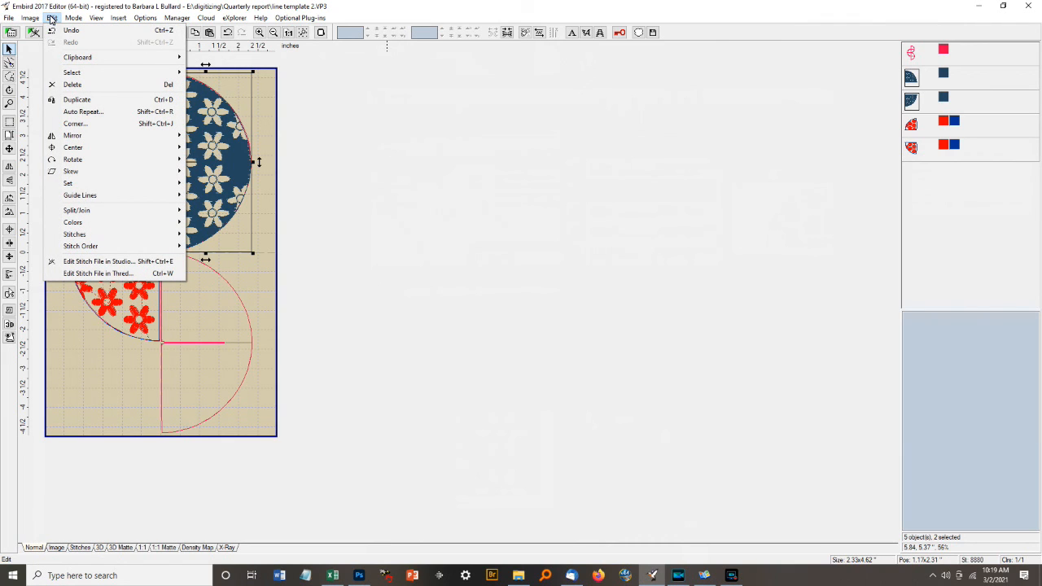
pyautogui.moveTo(65, 58)
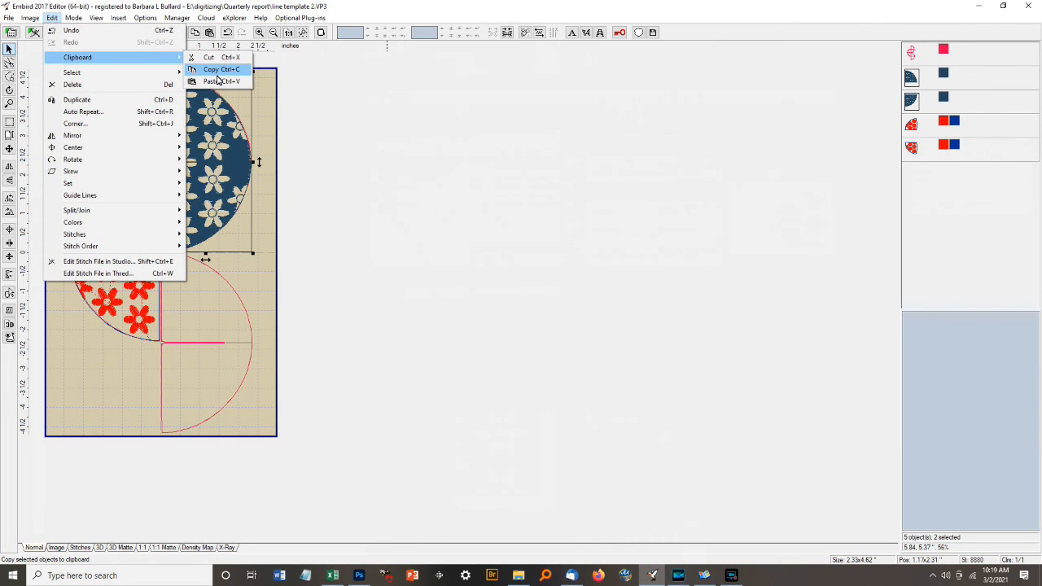
pyautogui.click(216, 71)
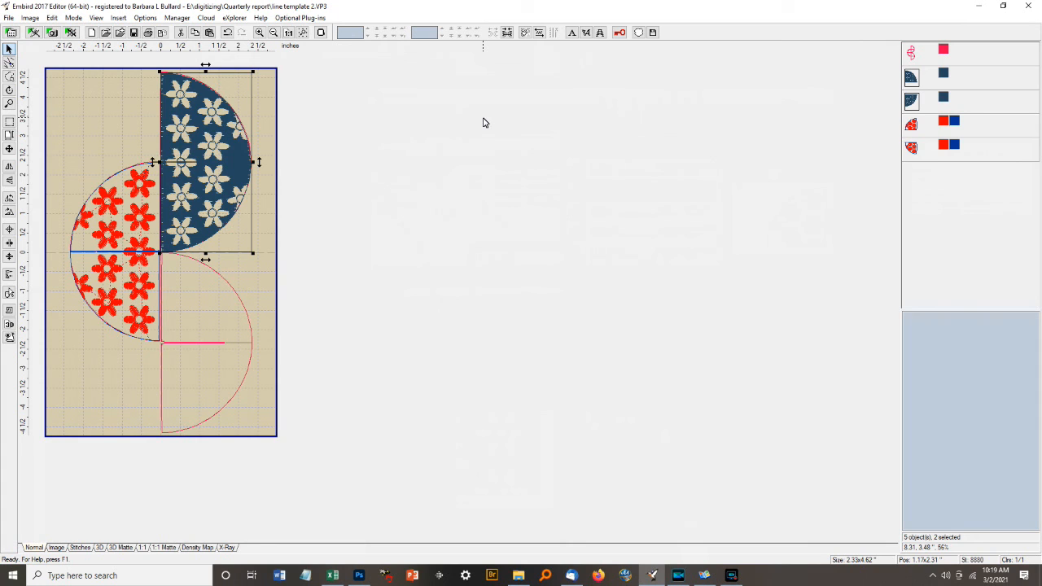
pyautogui.click(51, 18)
pyautogui.moveTo(71, 57)
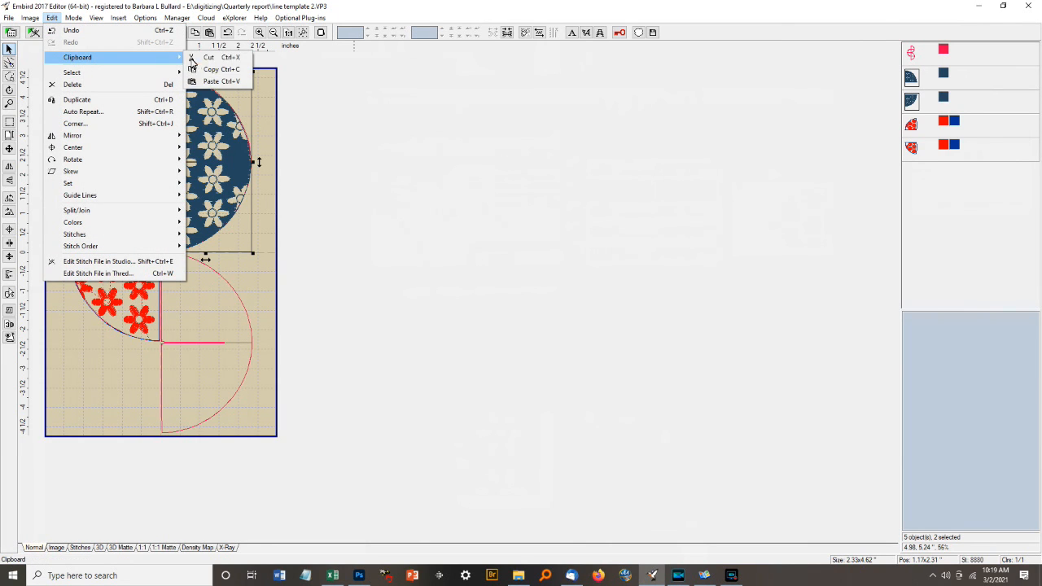
pyautogui.click(210, 81)
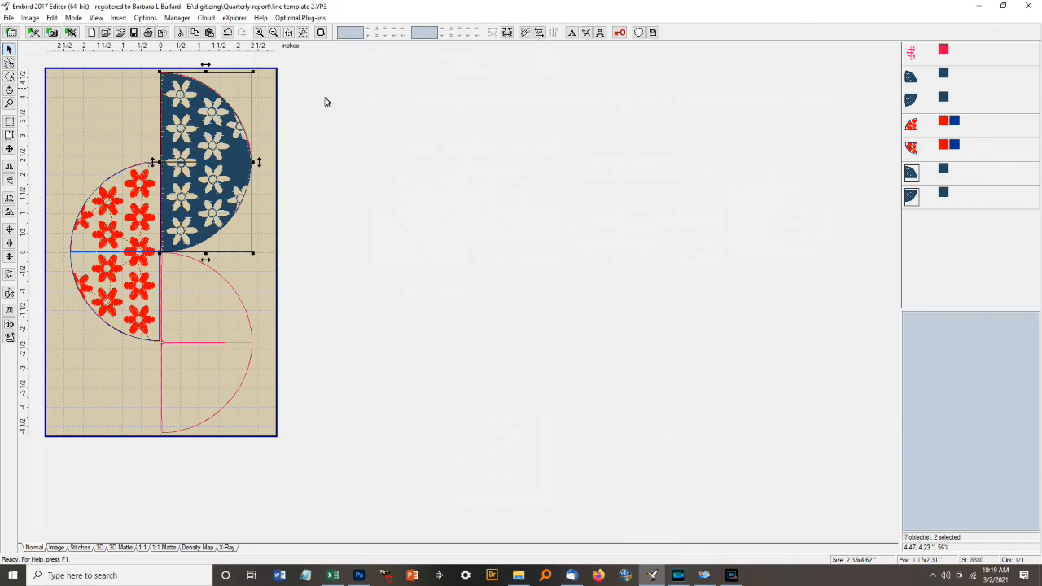
pyautogui.moveTo(228, 206); pyautogui.dragTo(240, 337)
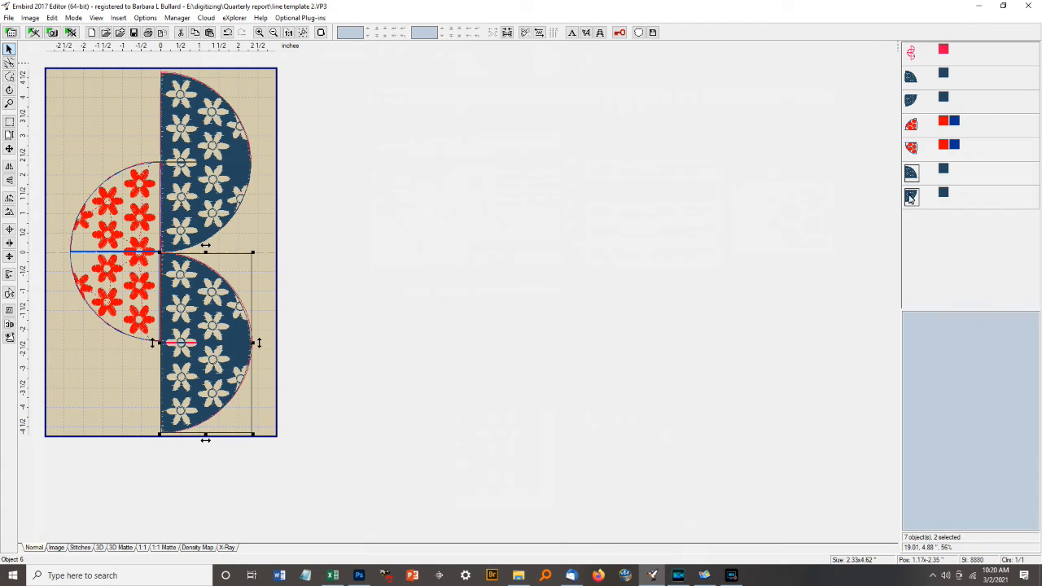
# Delete the line template object from the design, leaving only the flower quarters.
pyautogui.click(913, 56)
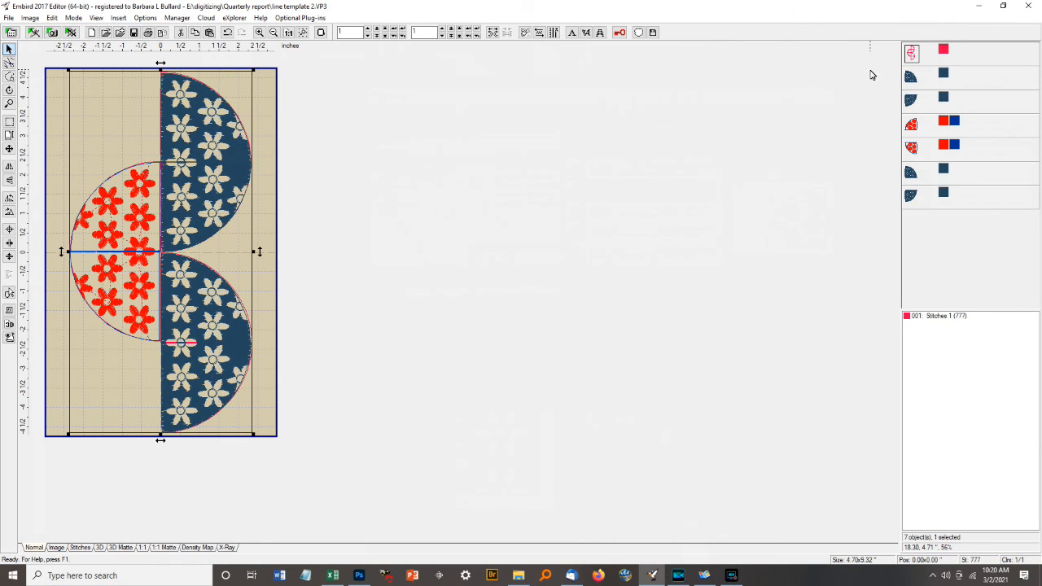
pyautogui.moveTo(911, 56)
pyautogui.press('Delete')
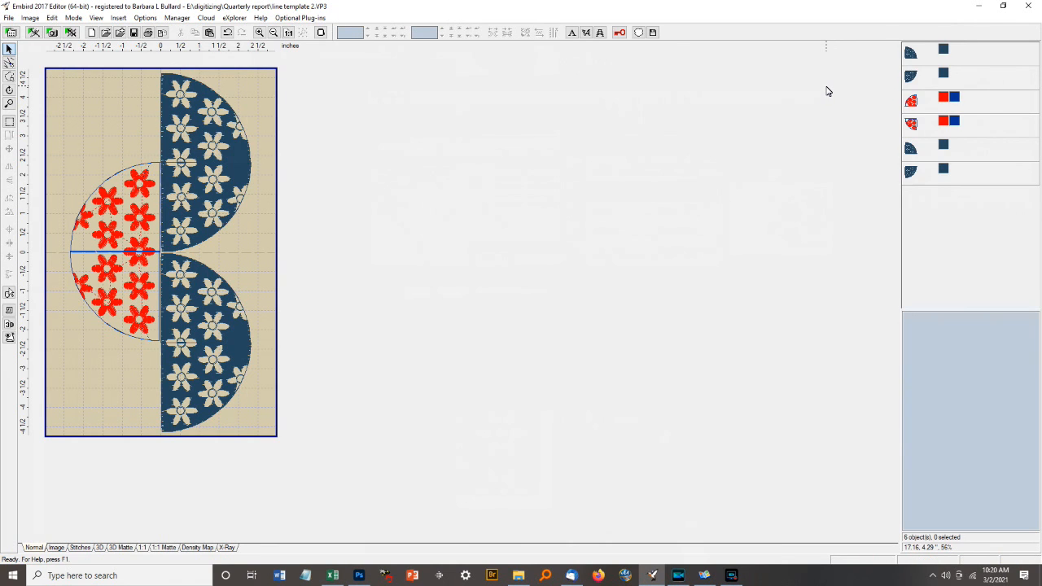
# Reorder the objects so both quarters of the lowest blue half circle stitch before the red flower quarters.
pyautogui.click(909, 57)
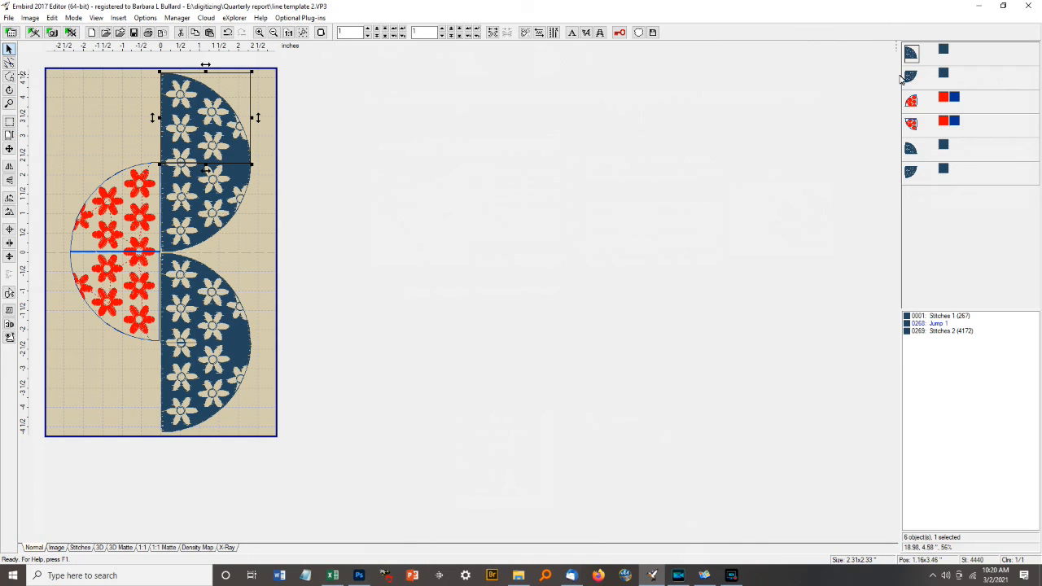
pyautogui.click(910, 77)
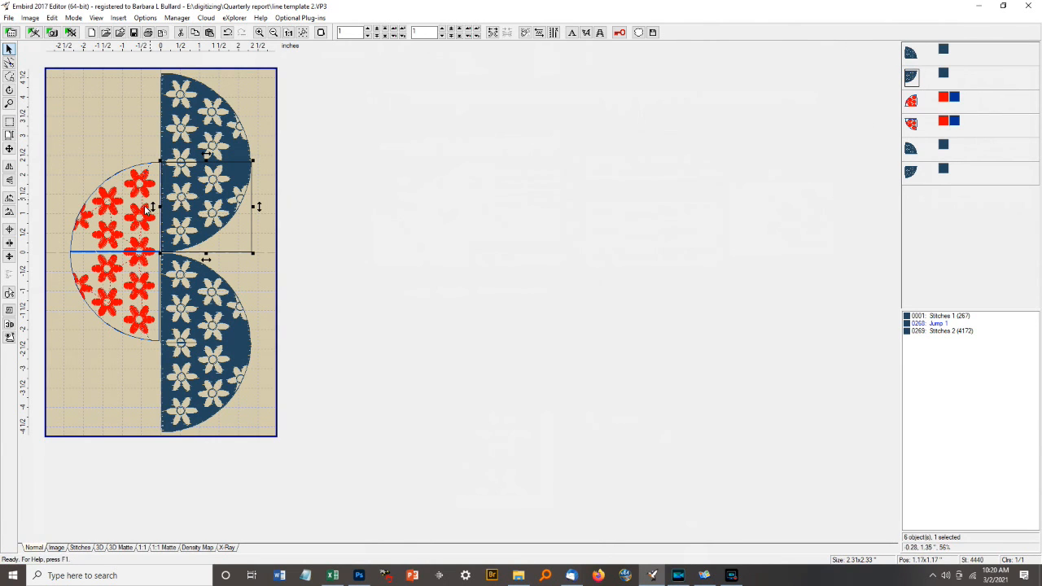
pyautogui.click(616, 220)
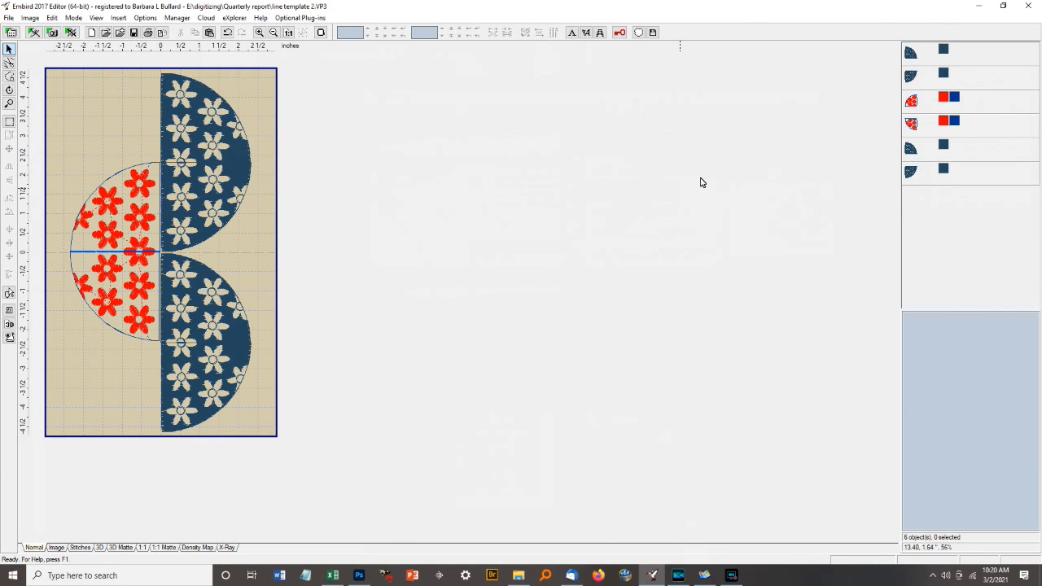
pyautogui.click(910, 150)
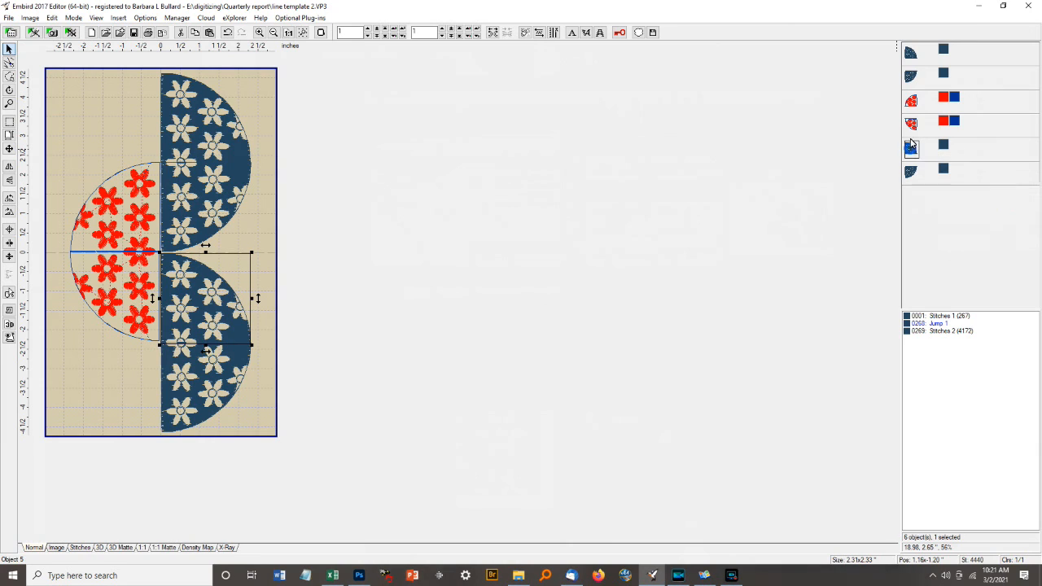
pyautogui.rightClick(913, 103)
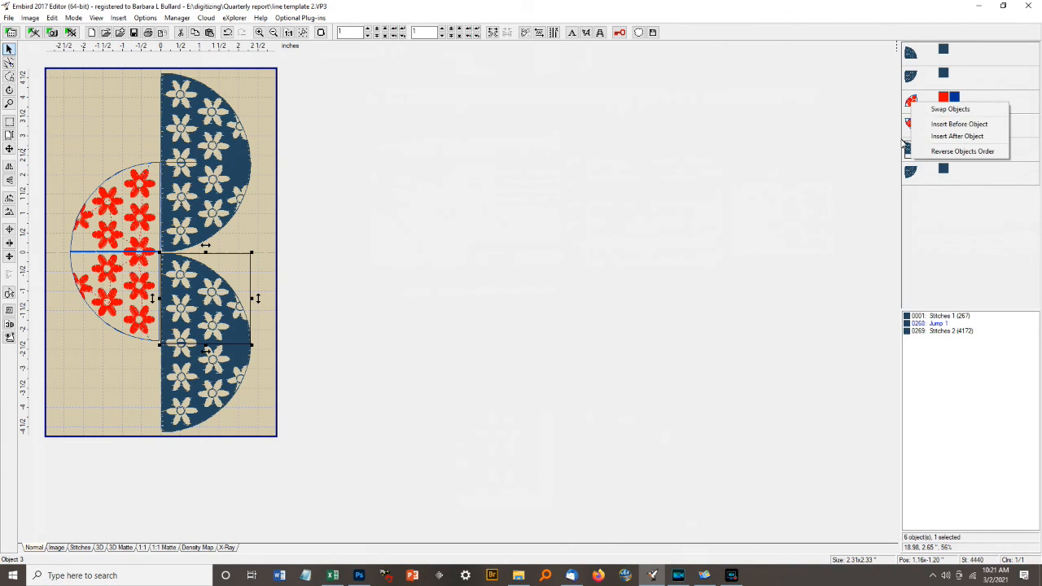
pyautogui.click(952, 124)
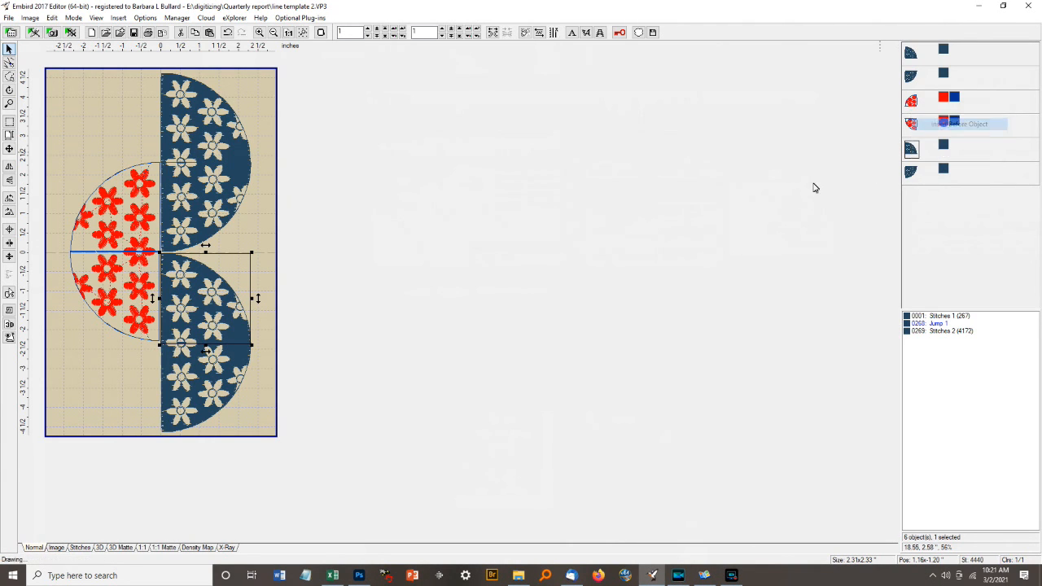
pyautogui.click(909, 175)
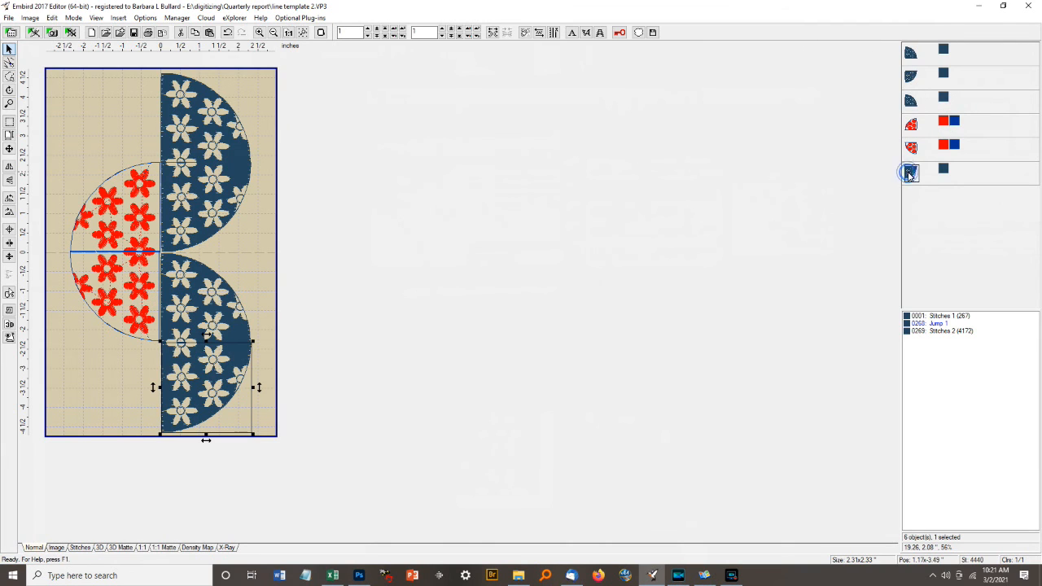
pyautogui.rightClick(913, 126)
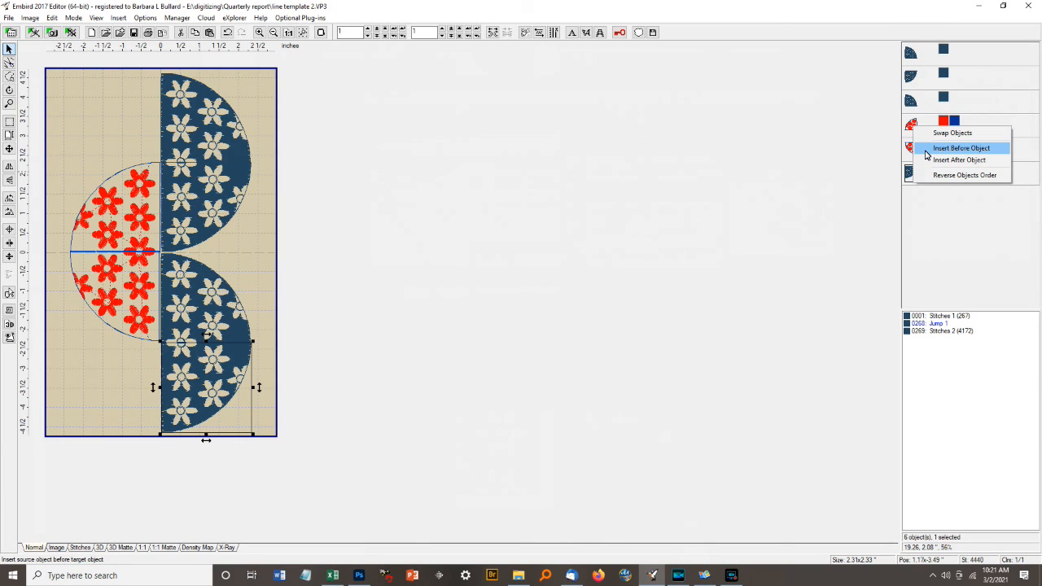
pyautogui.click(952, 149)
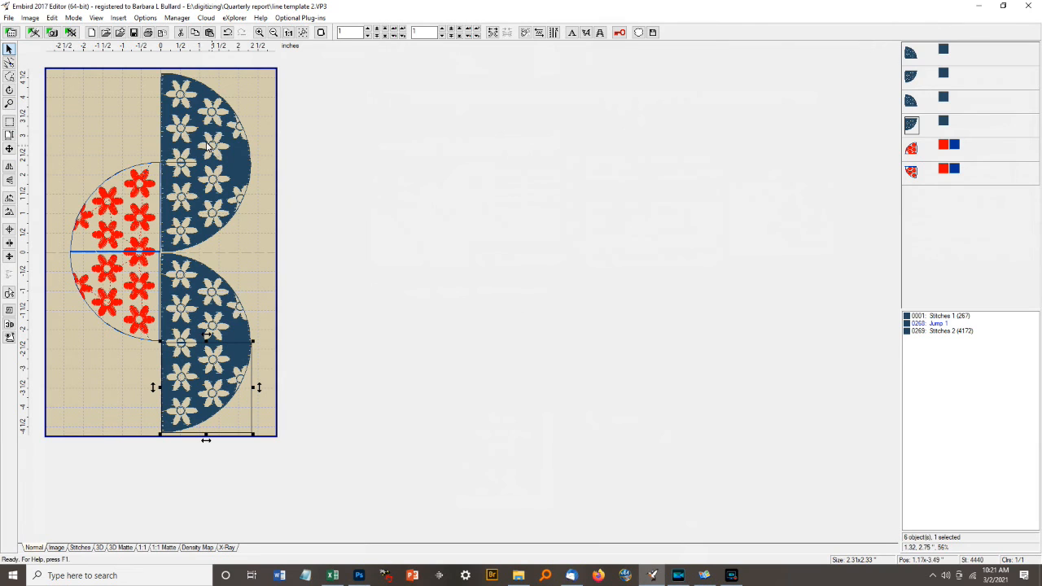
# Go through all the objects in stitching order to check which quarter each one is, and clear the selection.
pyautogui.click(906, 52)
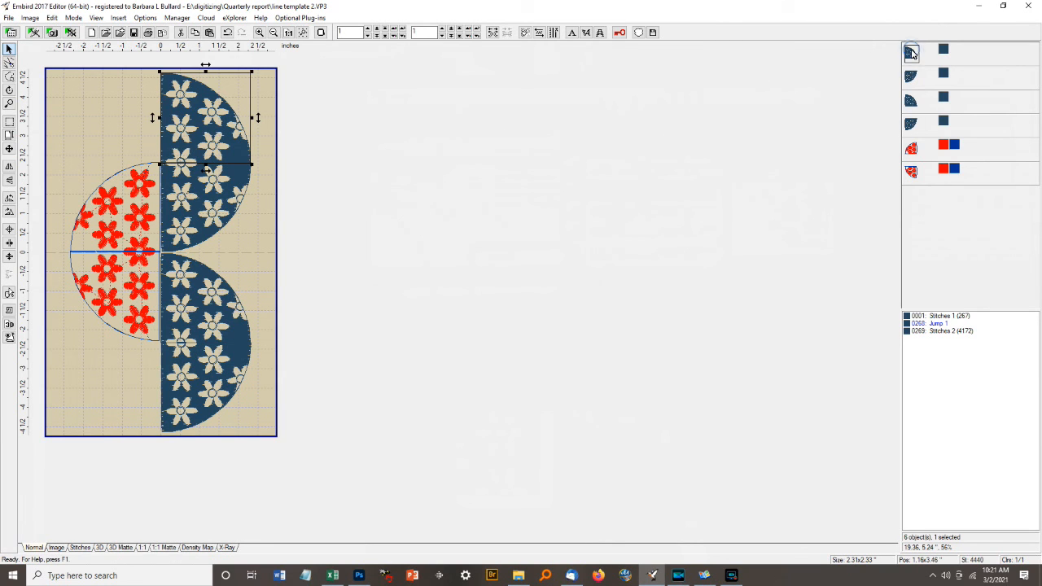
pyautogui.click(908, 76)
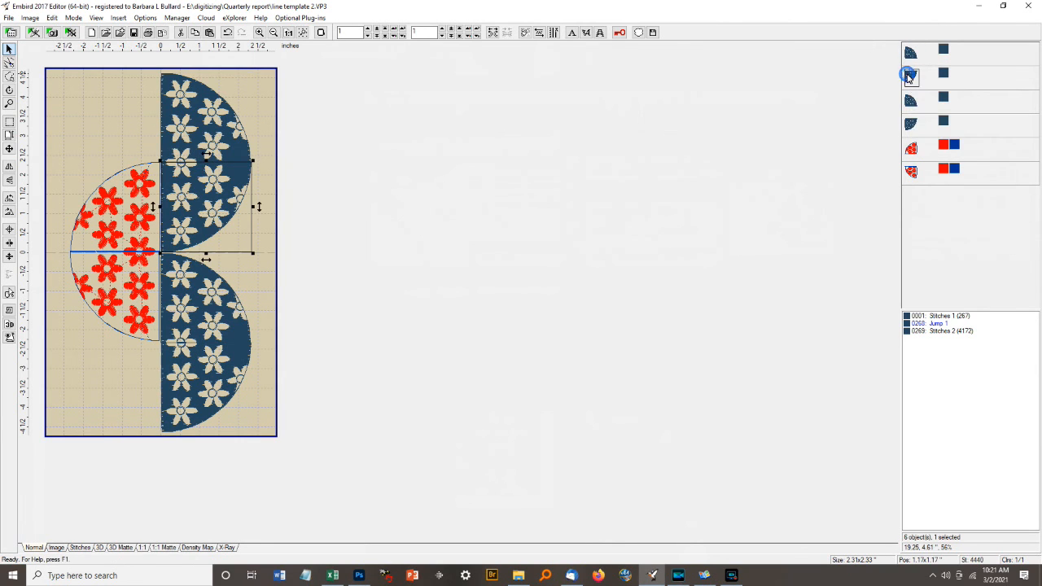
pyautogui.click(910, 100)
pyautogui.click(909, 123)
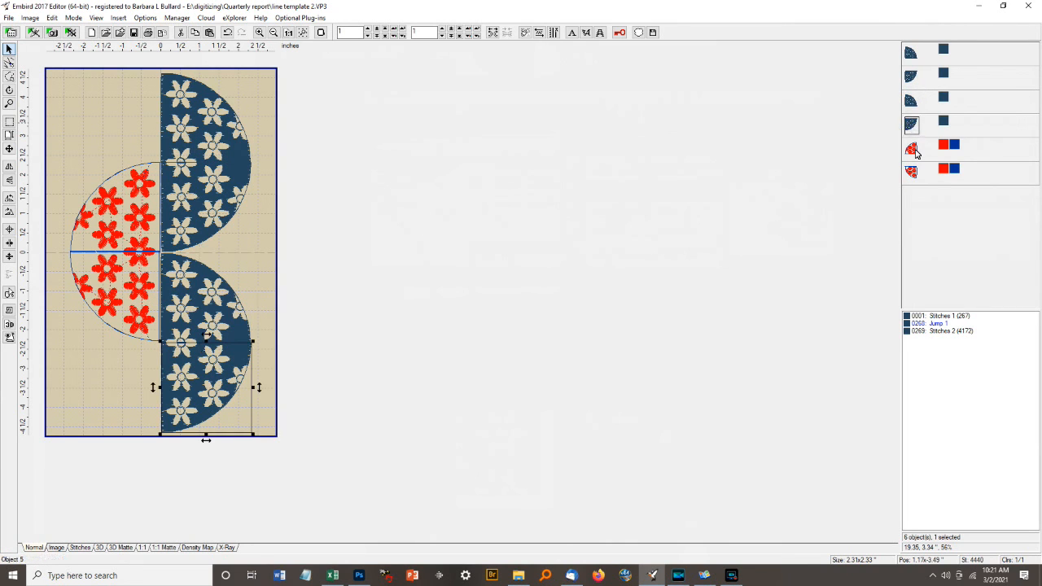
pyautogui.click(908, 153)
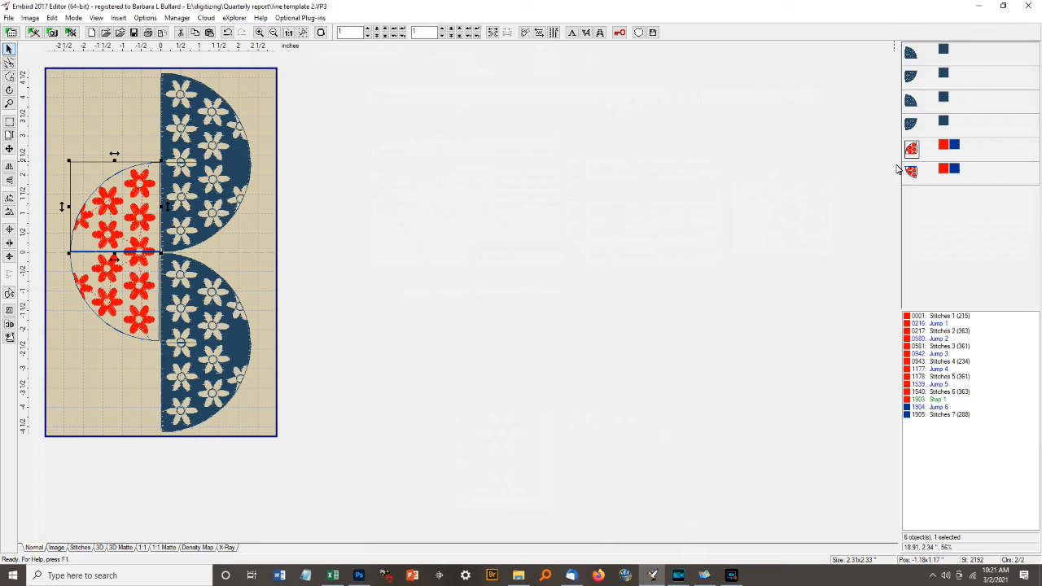
pyautogui.click(909, 171)
pyautogui.click(735, 181)
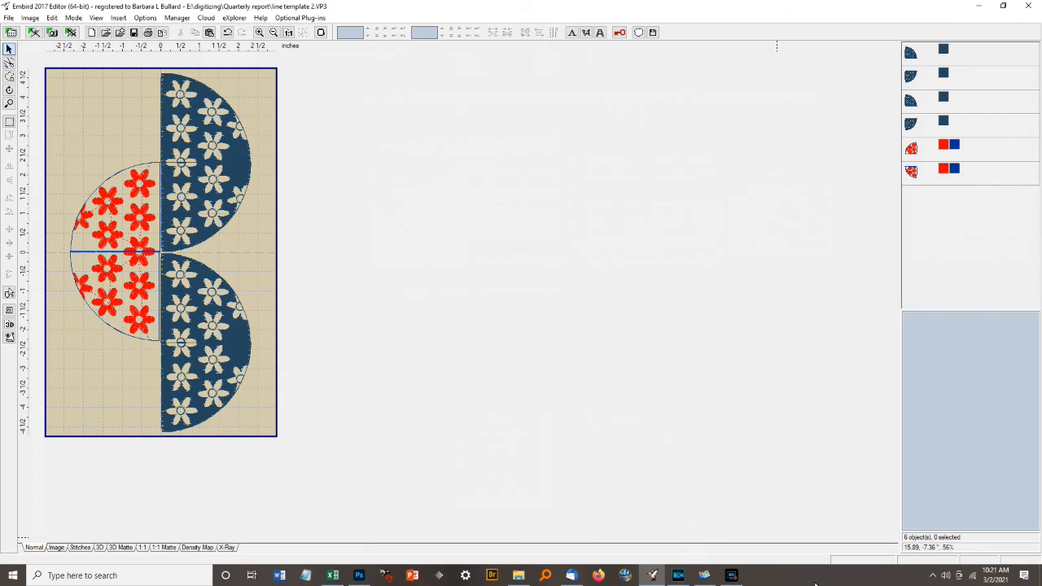
# Start saving the design under a new name in the Babylock, Bernina, Brother .PES format, with Center in hoop enabled.
pyautogui.click(10, 18)
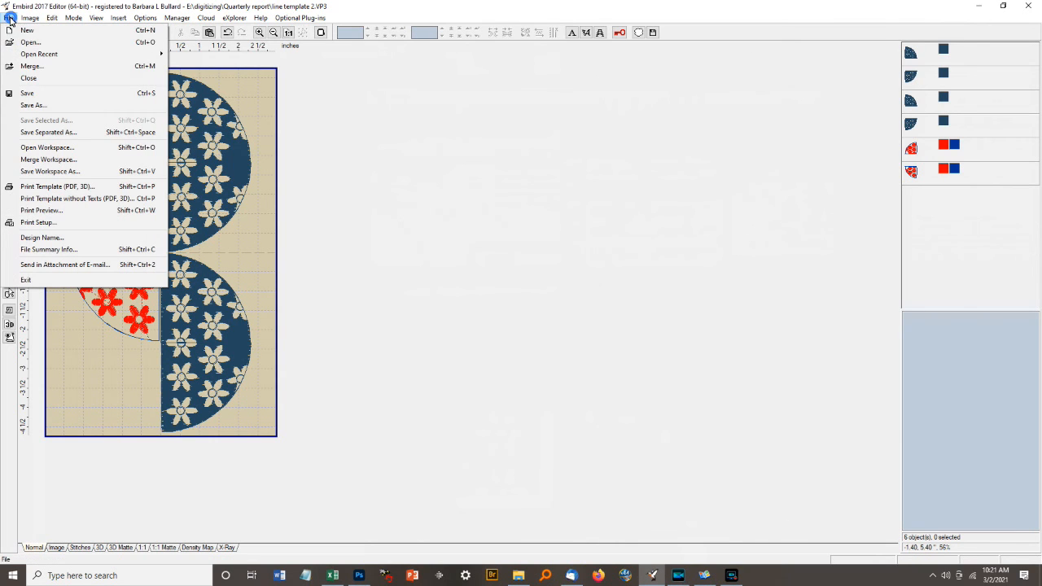
pyautogui.click(32, 108)
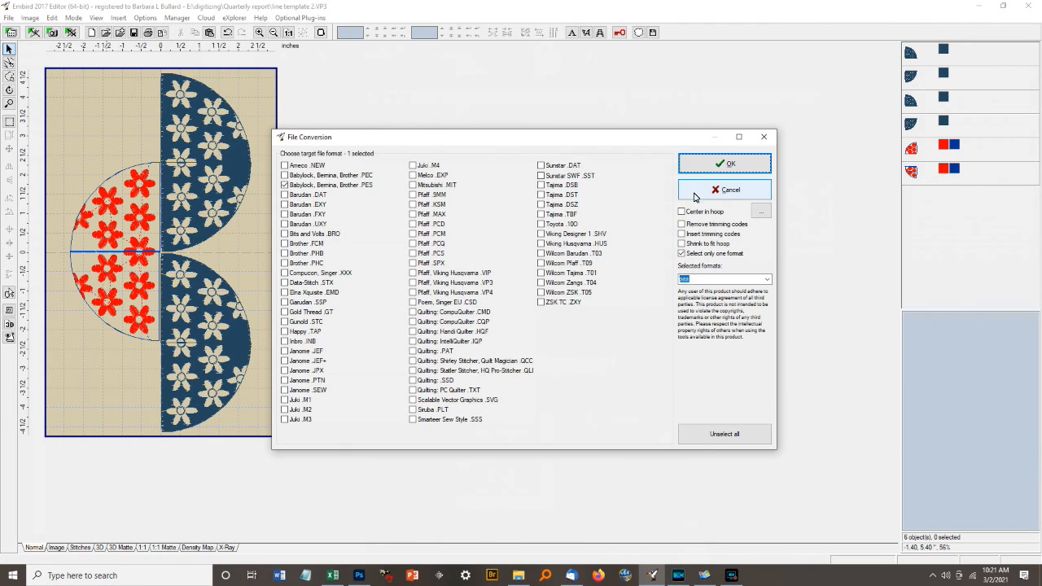
pyautogui.click(682, 212)
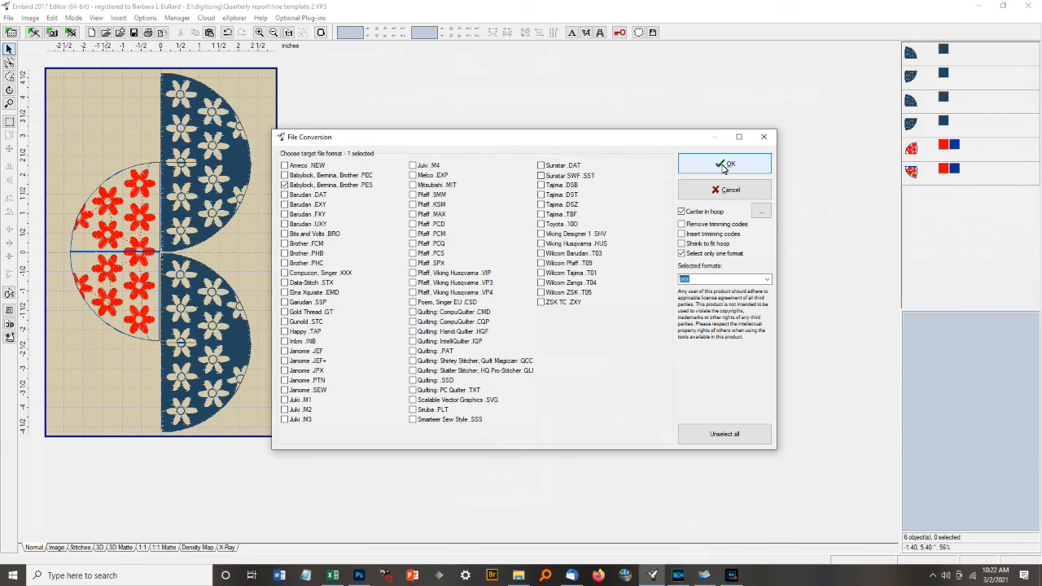
pyautogui.click(724, 166)
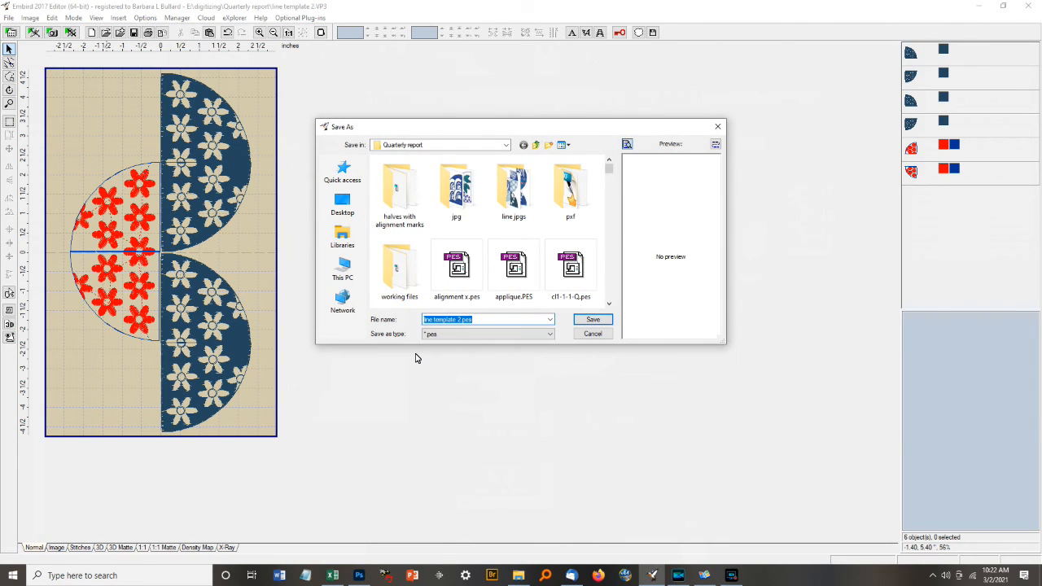
# Save the design as "flower lines" in the Quarterly report folder, joining all objects and accepting the older-format hoop size for all.
pyautogui.write('flowers')
pyautogui.press('BackSpace')
pyautogui.write('line')
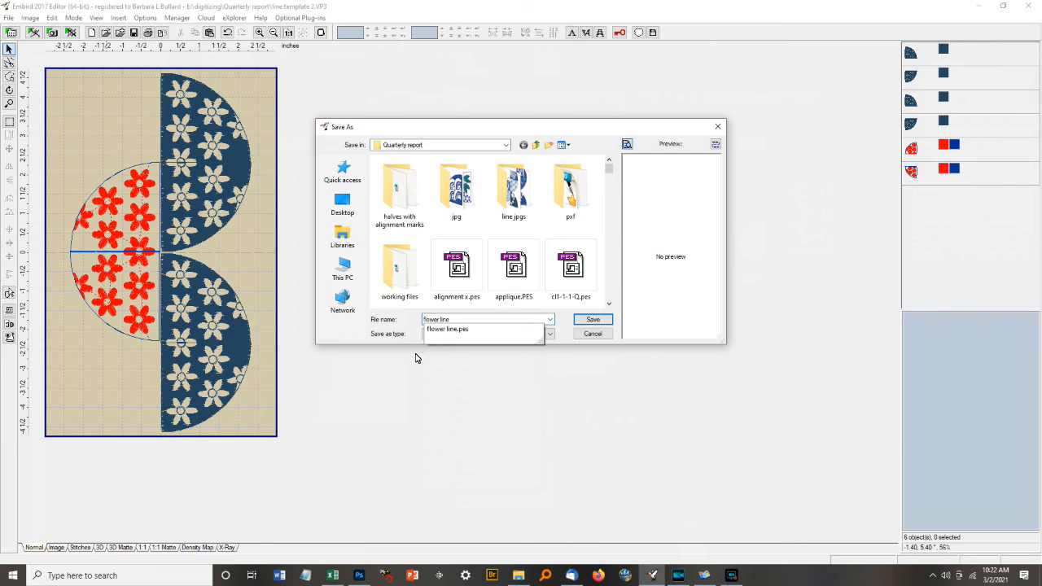
pyautogui.write('s')
pyautogui.press('Return')
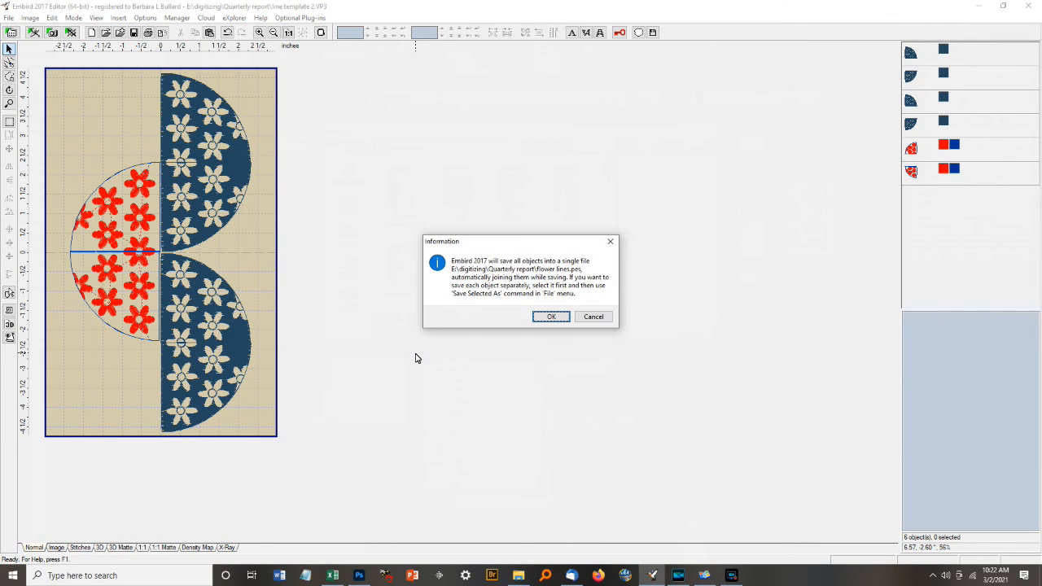
pyautogui.click(555, 316)
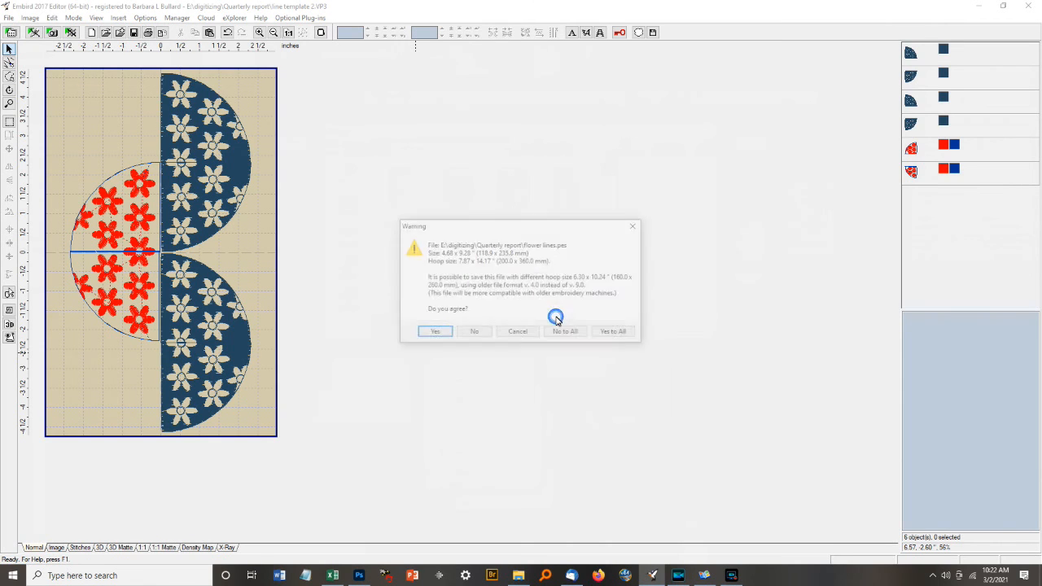
pyautogui.click(613, 332)
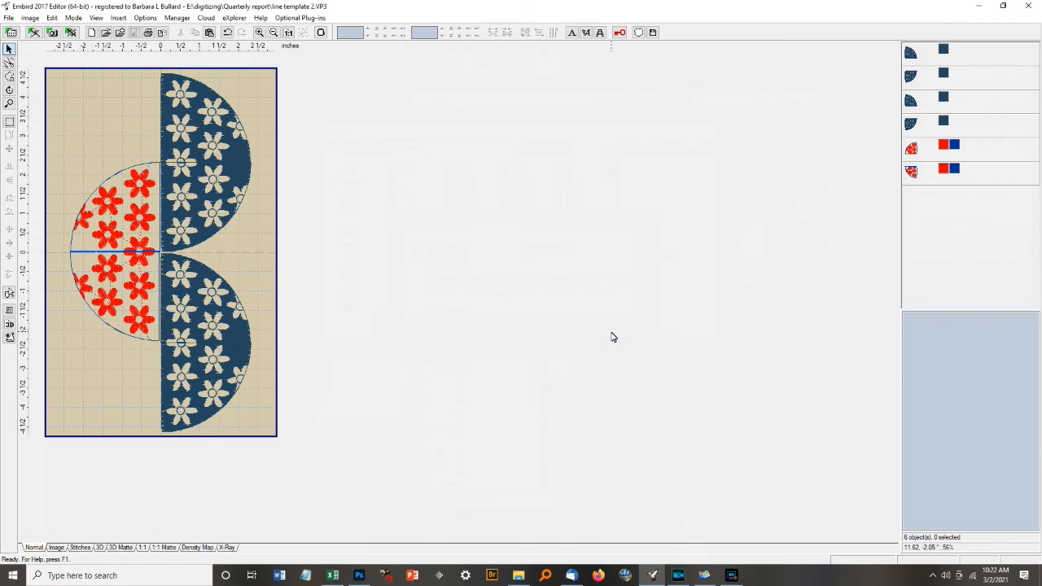